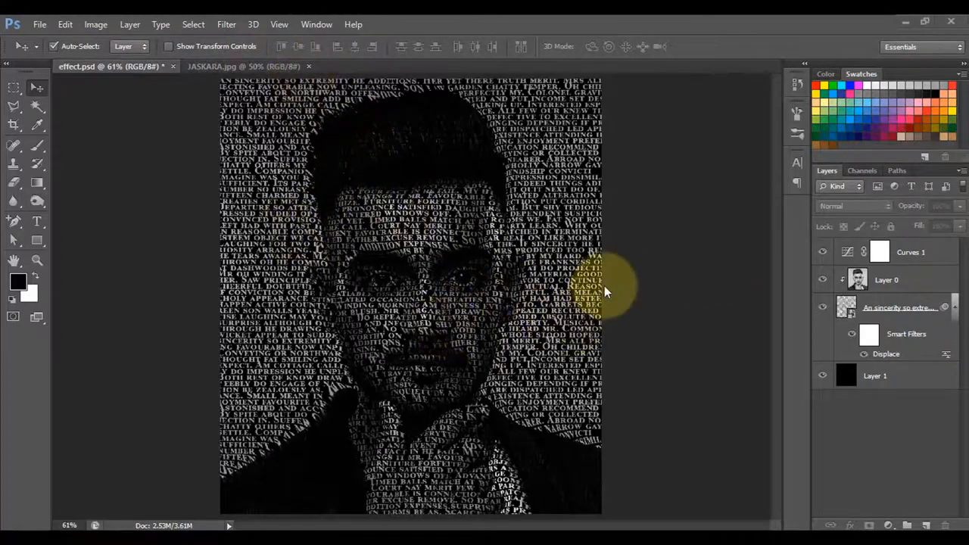
click(603, 285)
click(635, 284)
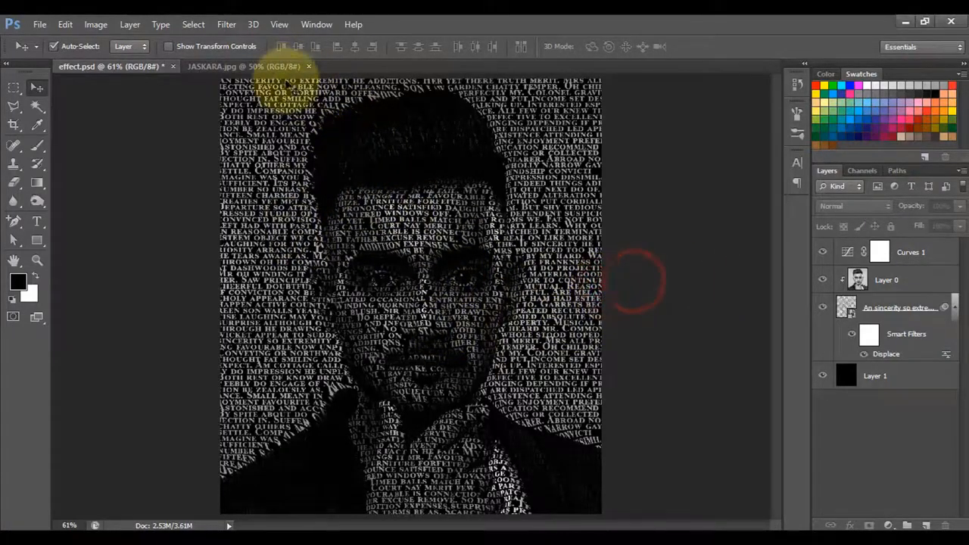
click(114, 75)
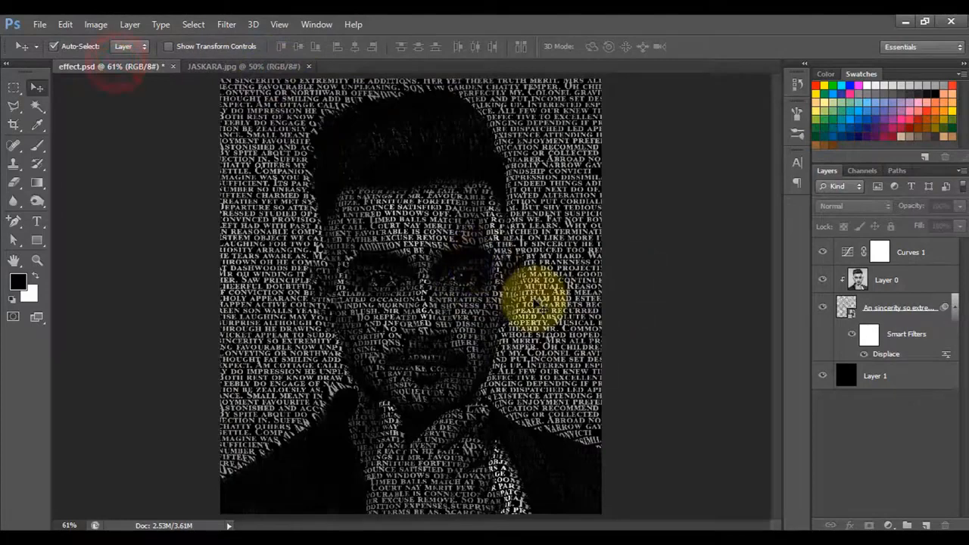
Switch to the colour portrait photo and convert its locked Background into an editable layer named Layer 0
click(276, 66)
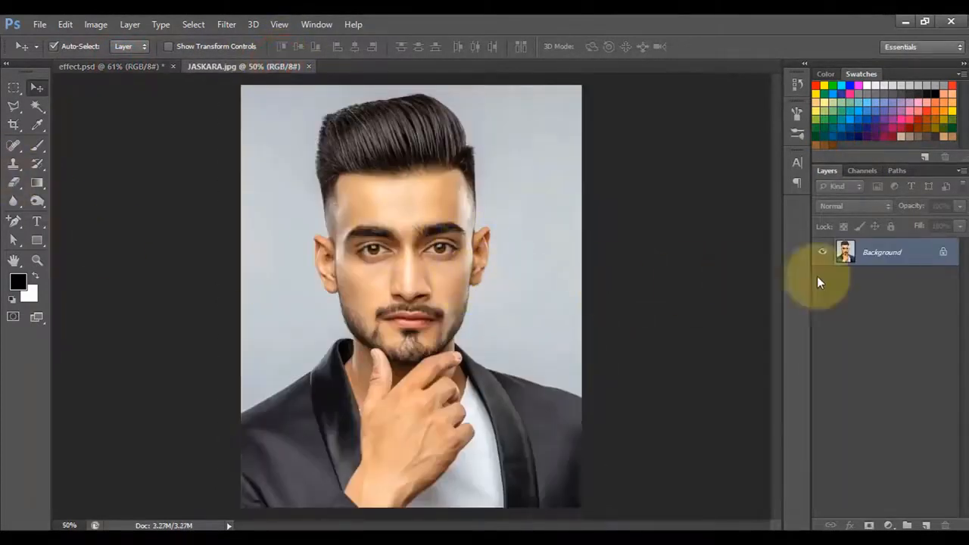
double_click(944, 253)
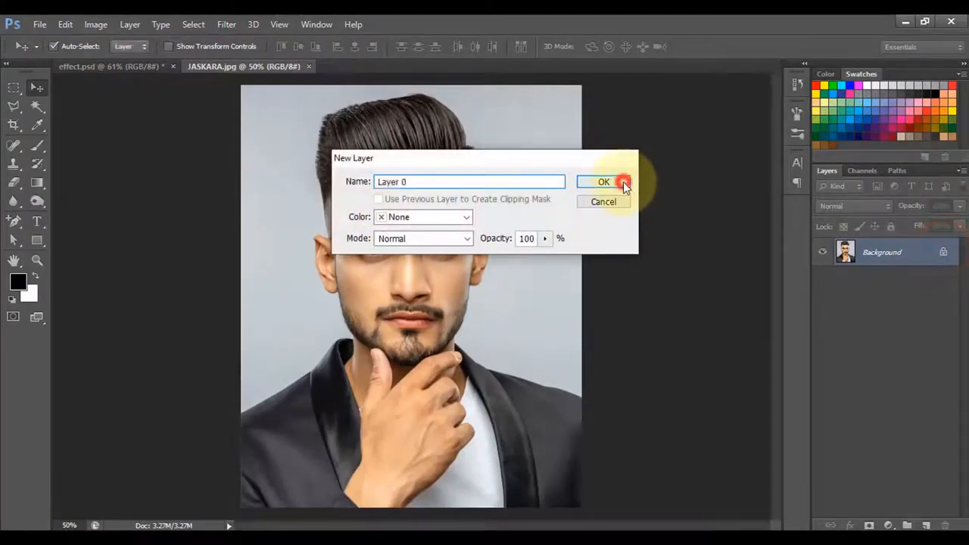
click(623, 183)
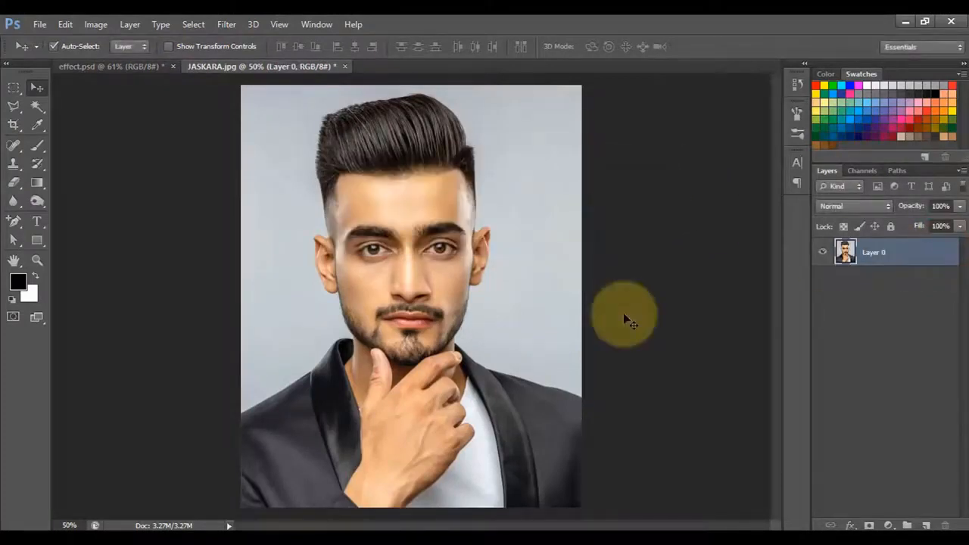
Turn the portrait black and white with Hue/Saturation by setting the saturation to -100
key(ctrl+u)
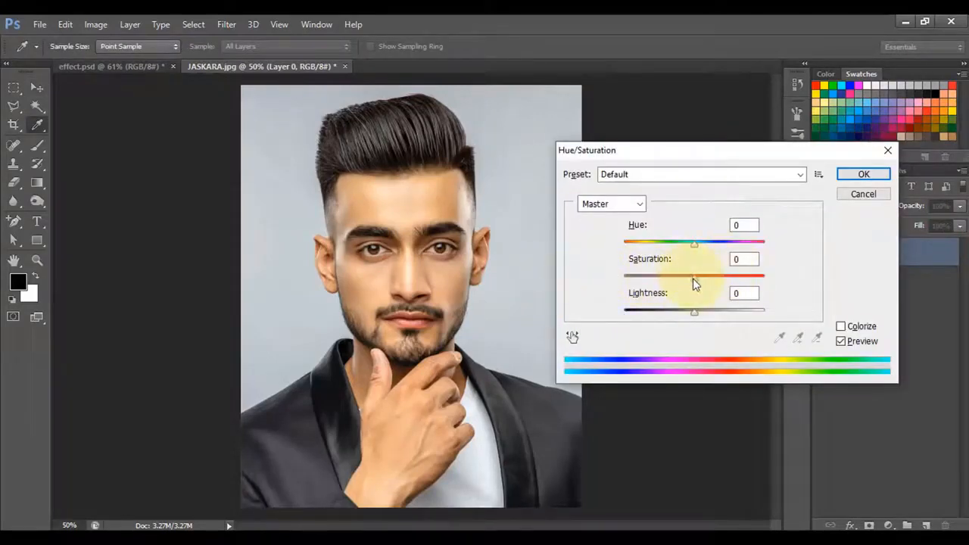
drag(693, 280, 675, 280)
drag(604, 288, 574, 285)
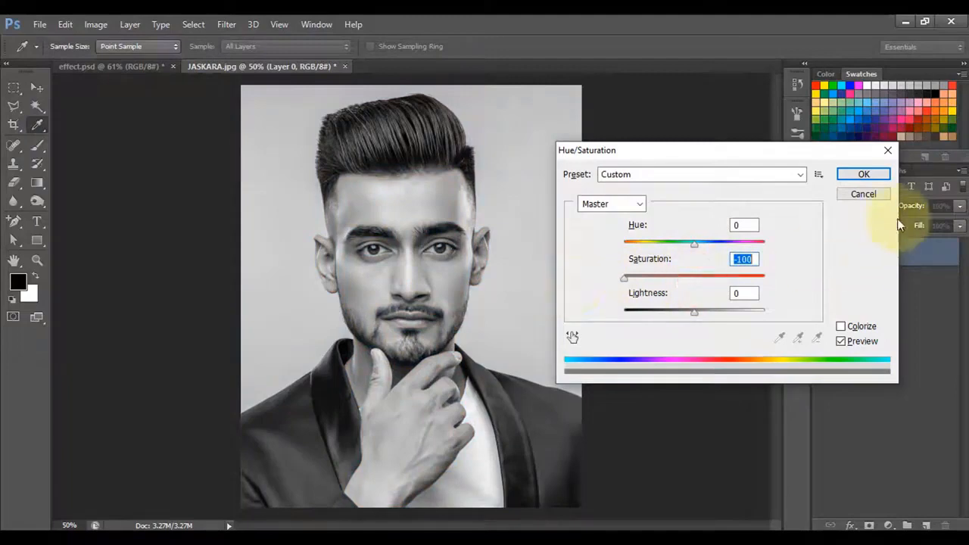
click(867, 175)
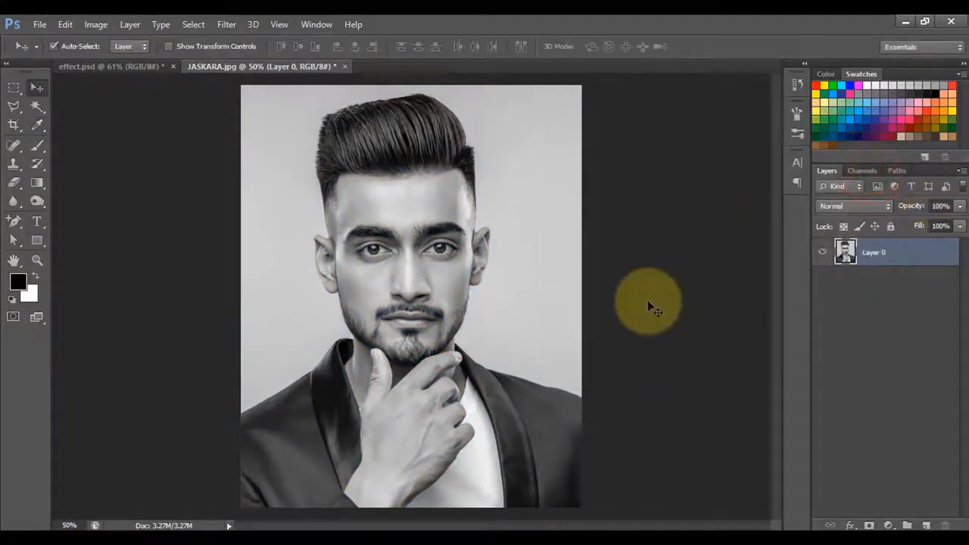
Apply a Gaussian Blur with a radius of 10.0 pixels to the black-and-white portrait
click(228, 26)
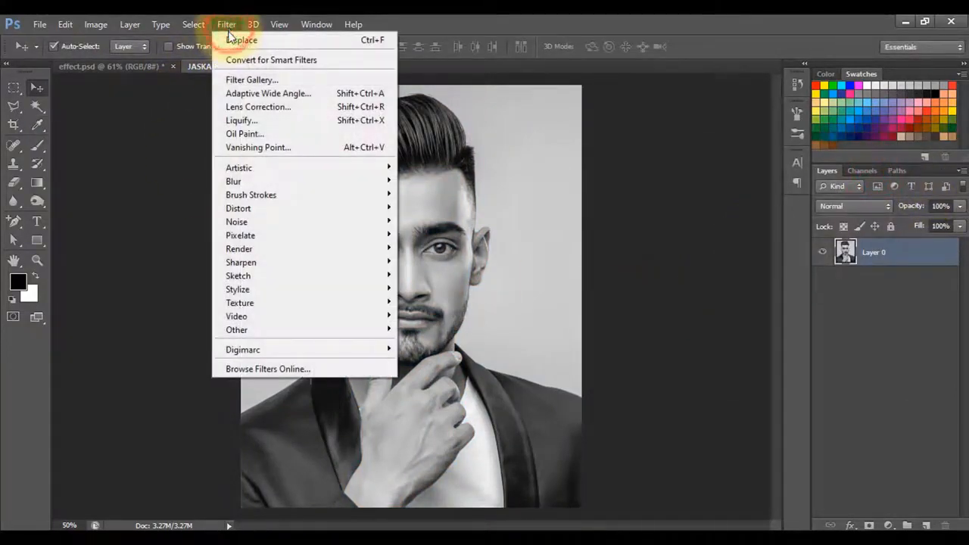
mouse_move(234, 182)
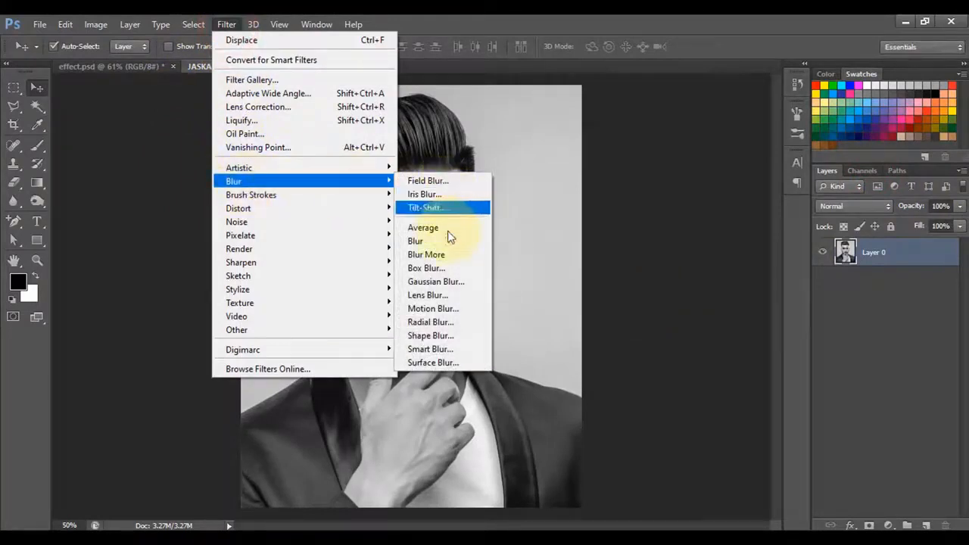
click(430, 280)
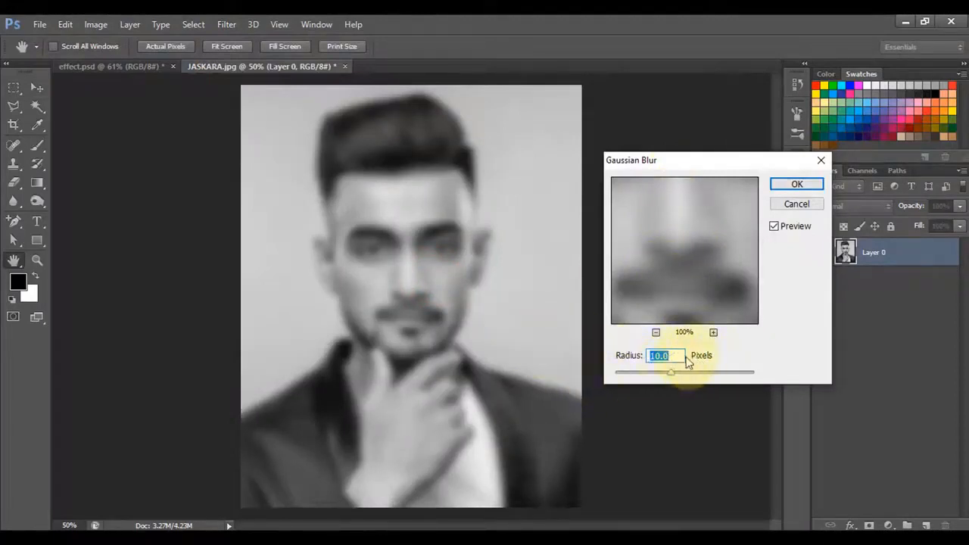
click(795, 183)
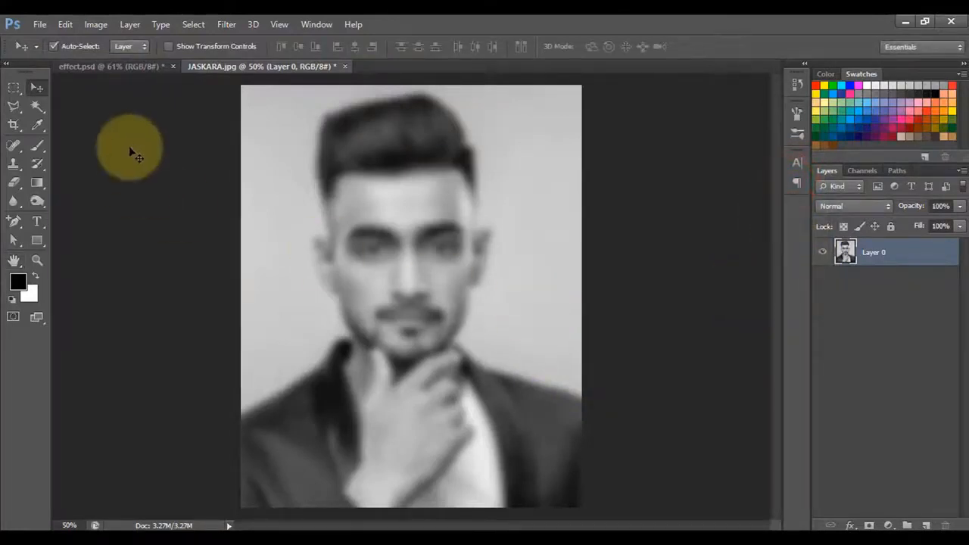
Save the blurred portrait to the Desktop in Photoshop format as "text effect", and step back to before the blur
click(39, 25)
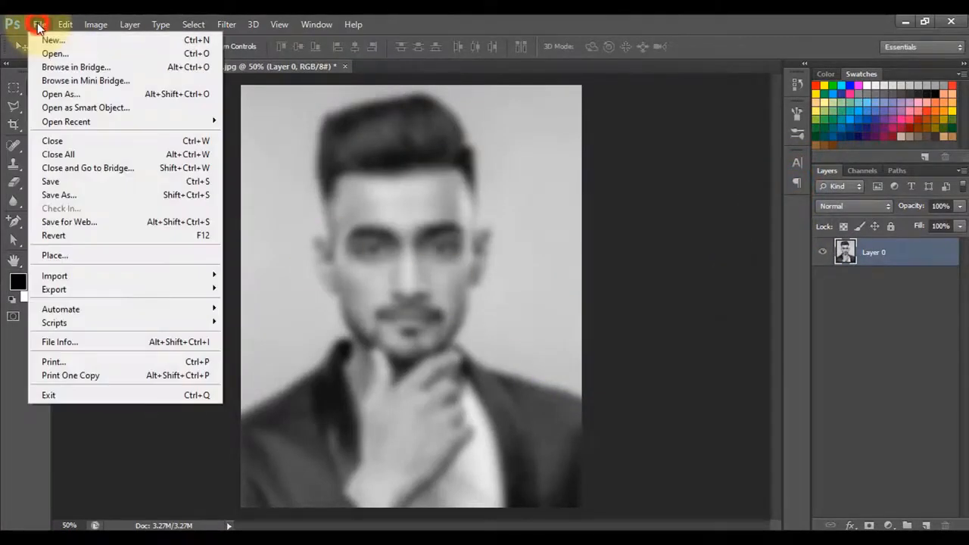
click(61, 183)
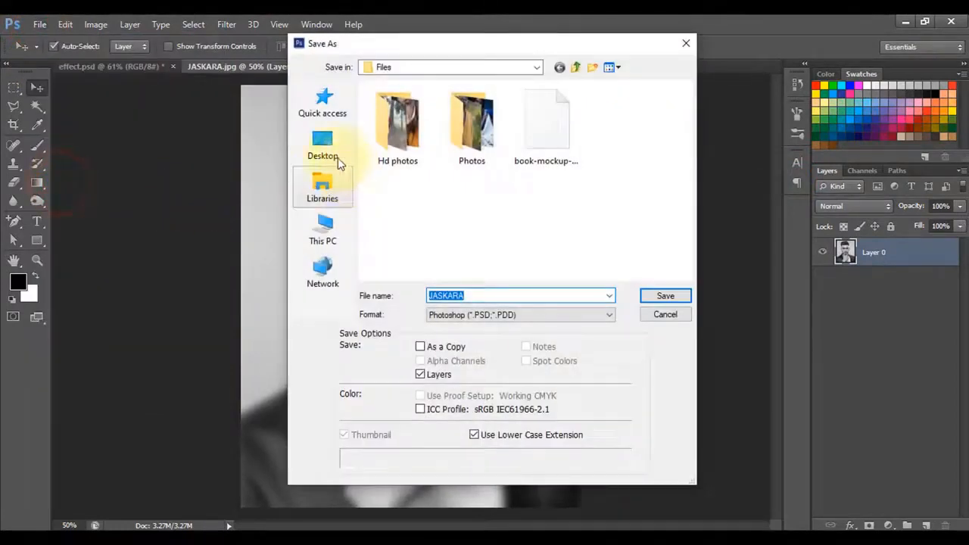
click(332, 149)
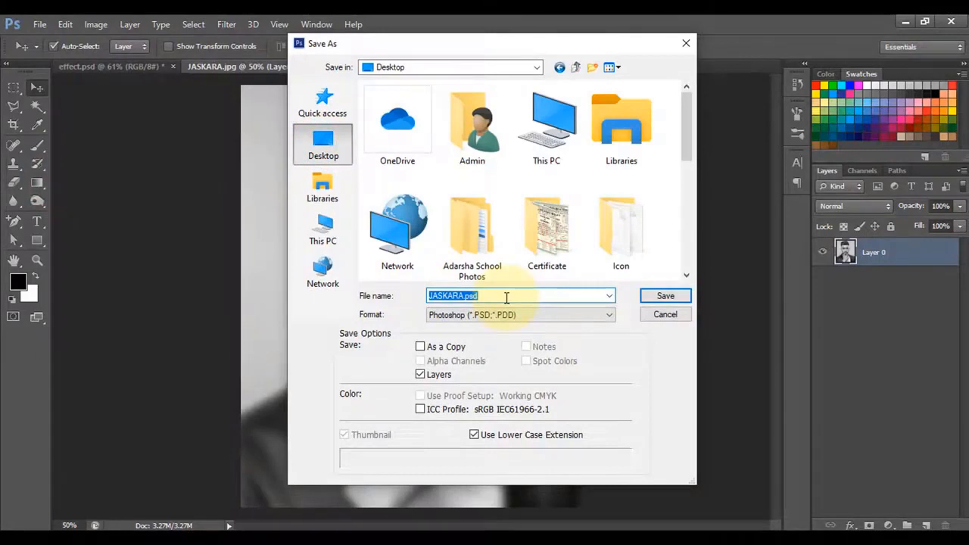
text(text effect)
click(665, 298)
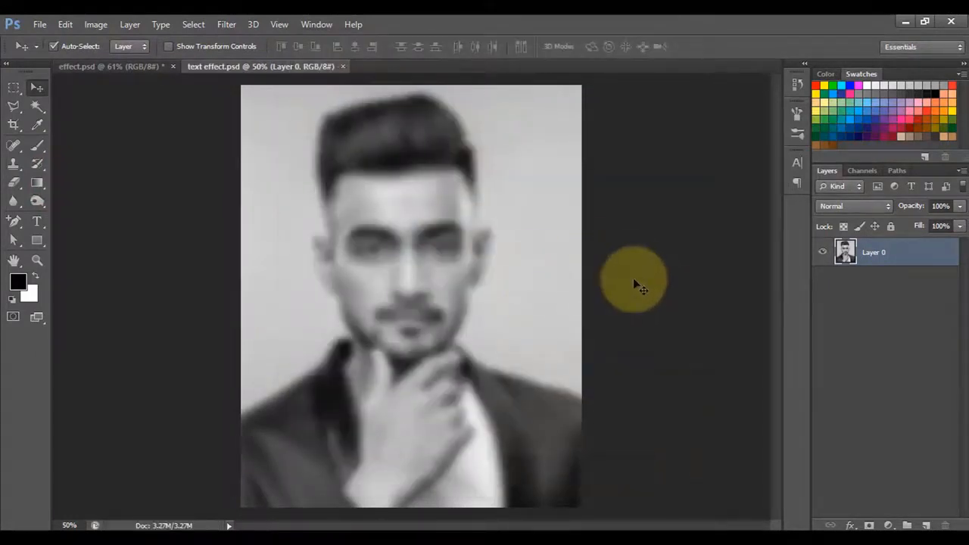
click(65, 23)
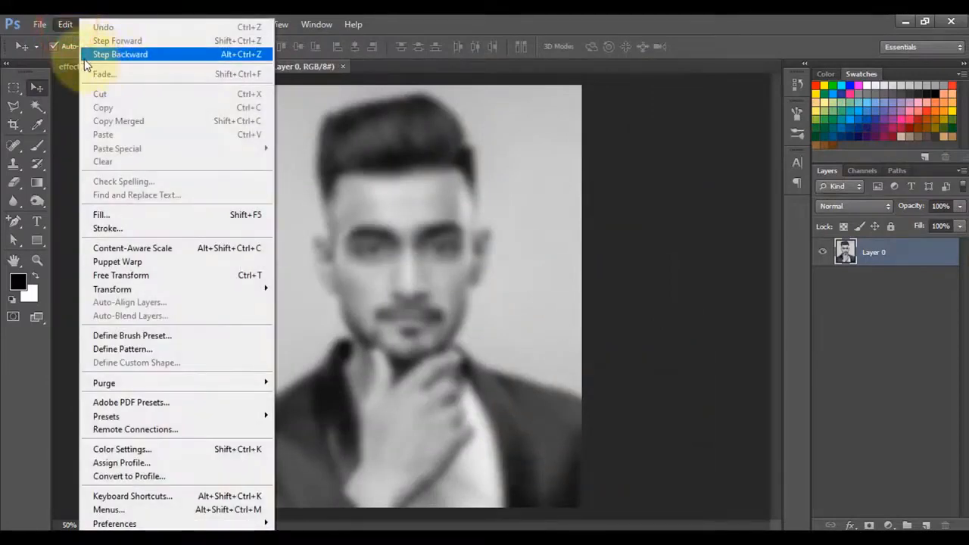
click(158, 57)
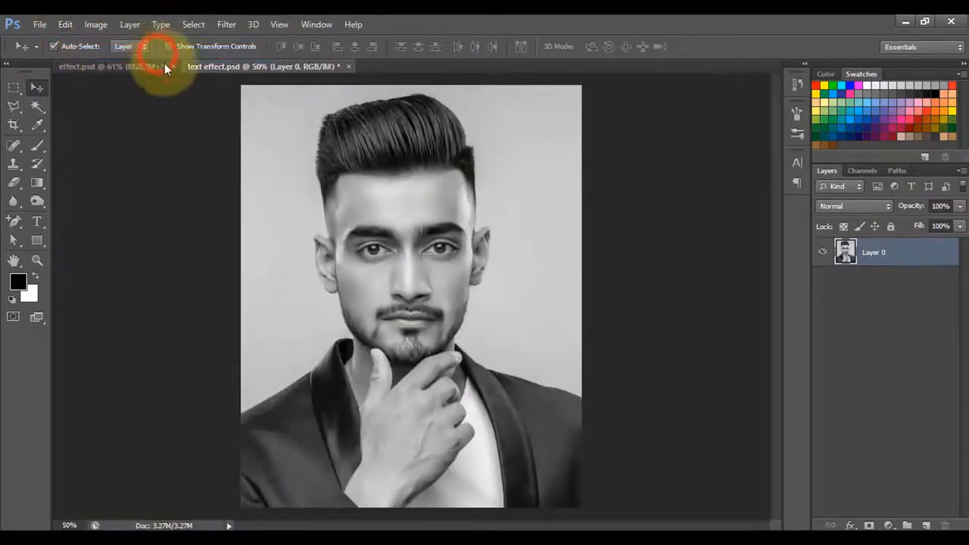
Add a Curves adjustment layer above the portrait and pull the RGB curve down in the highlights and shadows to darken it
click(888, 525)
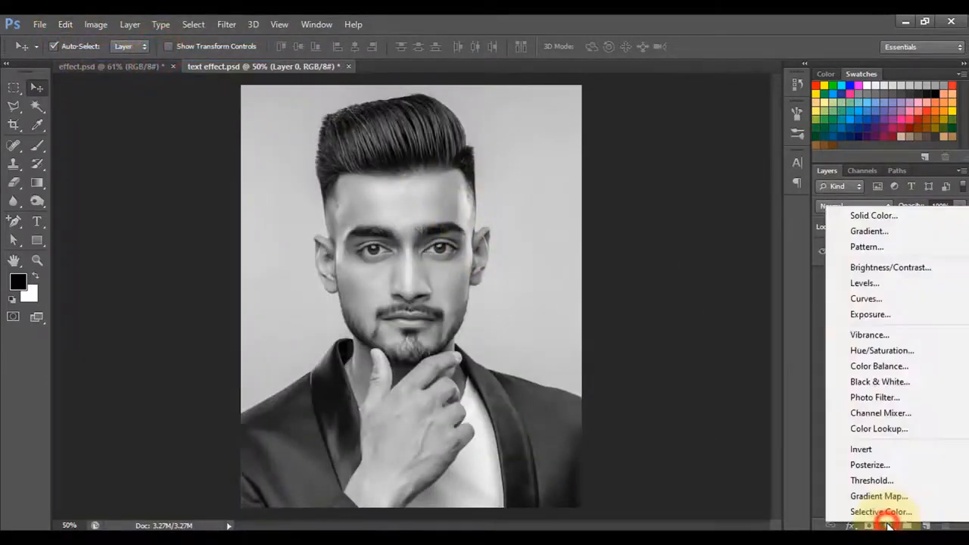
click(886, 299)
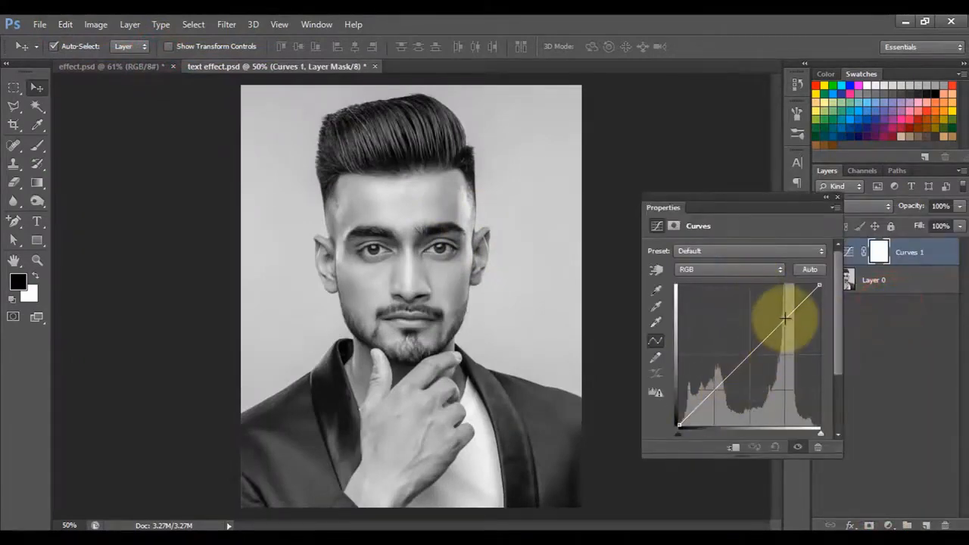
drag(785, 320, 790, 326)
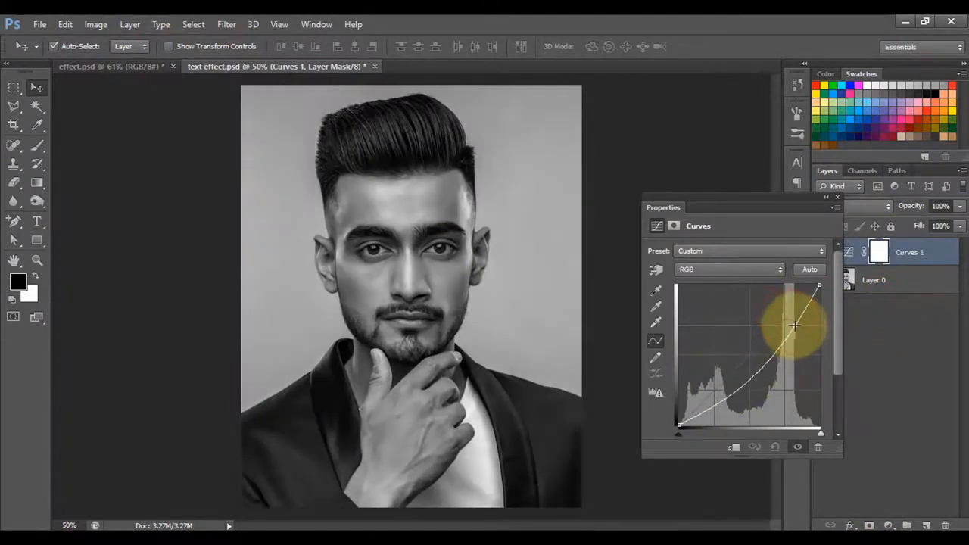
drag(703, 400, 715, 414)
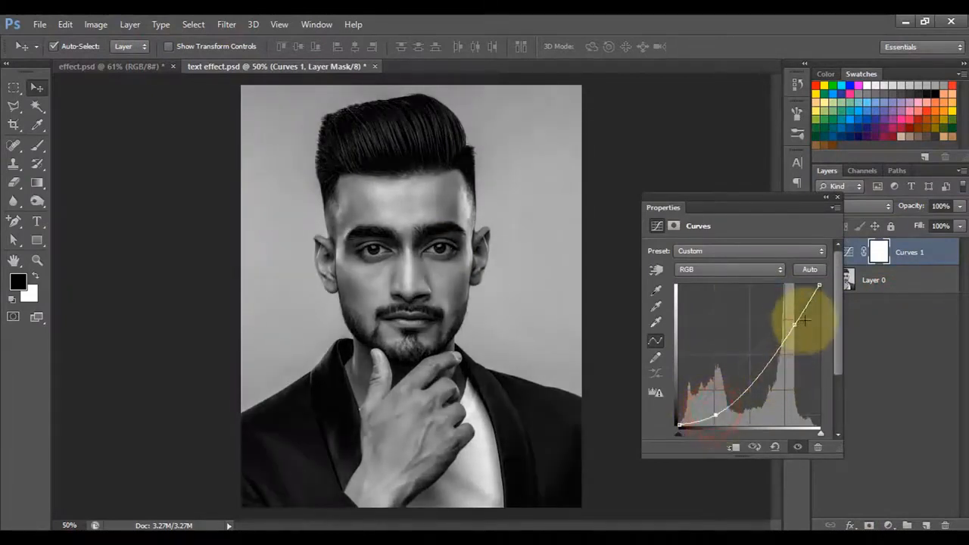
drag(792, 325, 799, 327)
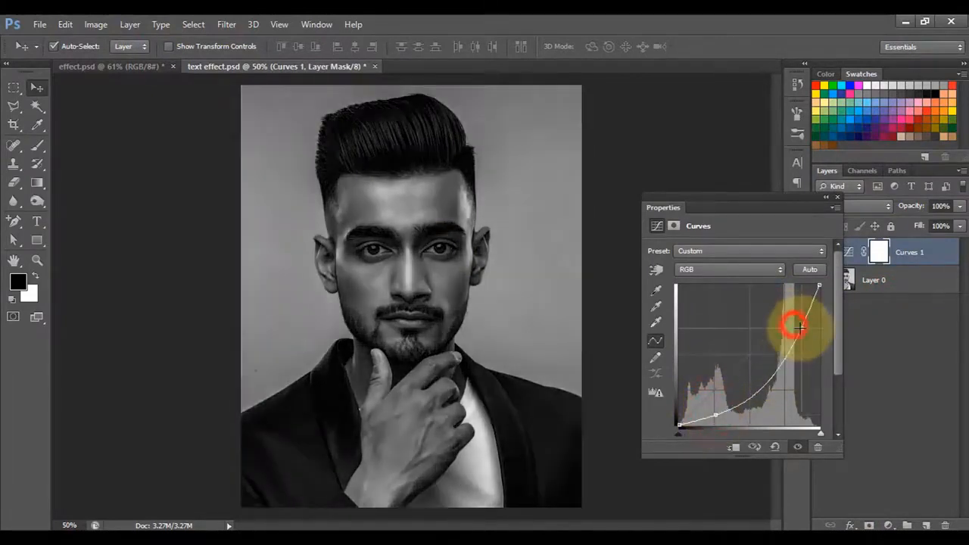
click(839, 197)
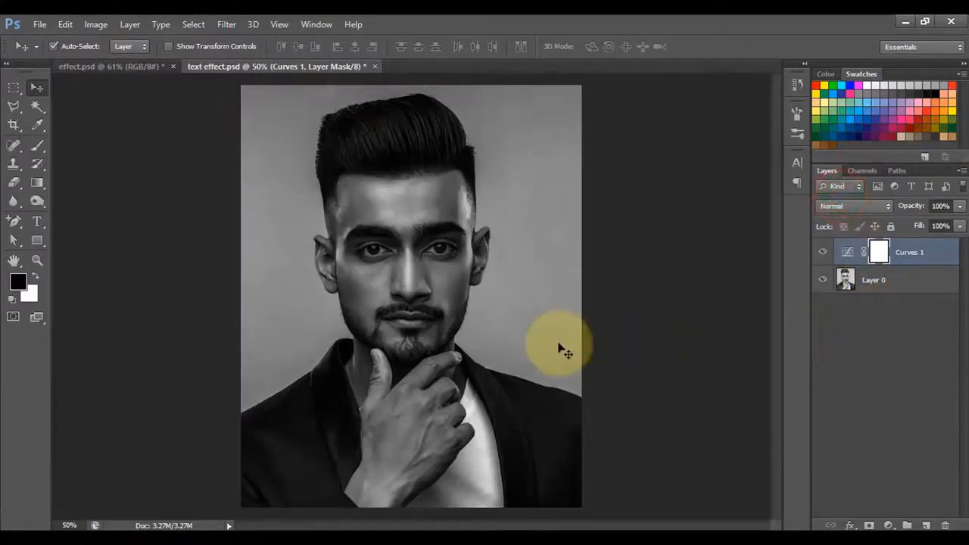
Create a paragraph text box with the Type tool that covers the whole portrait, fitting its edge to the canvas
click(41, 222)
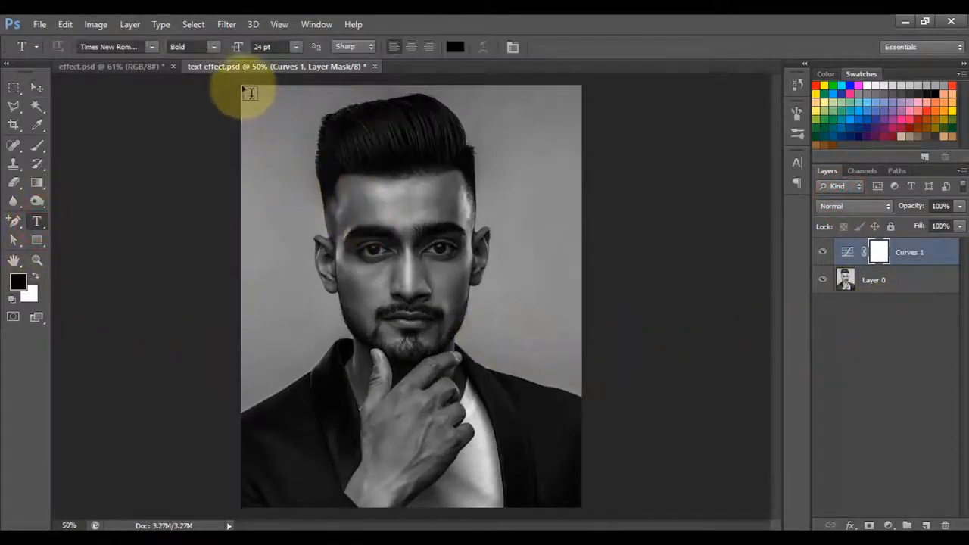
drag(242, 84, 588, 508)
drag(588, 325, 582, 325)
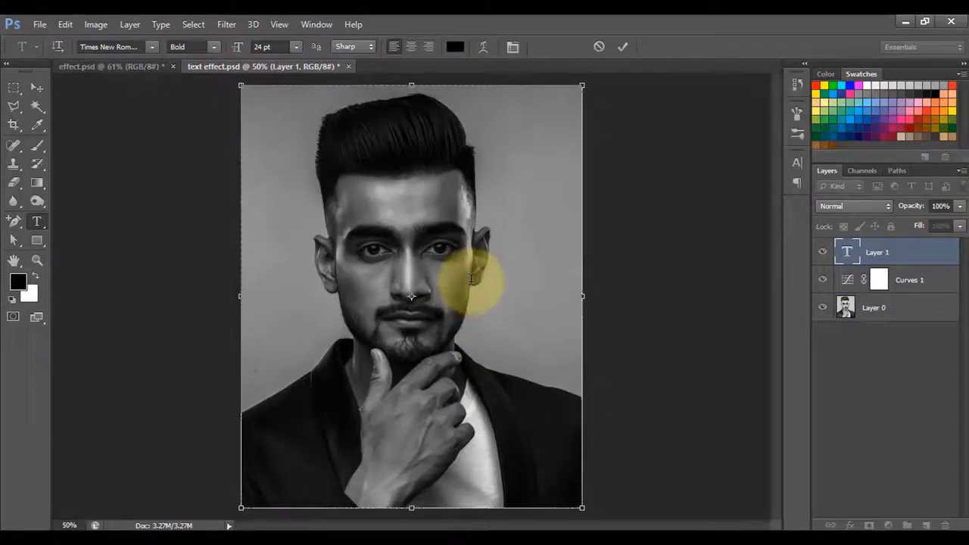
Paste the copied text into the text box and close the gaps between its paragraphs so it runs continuously
key(ctrl+v)
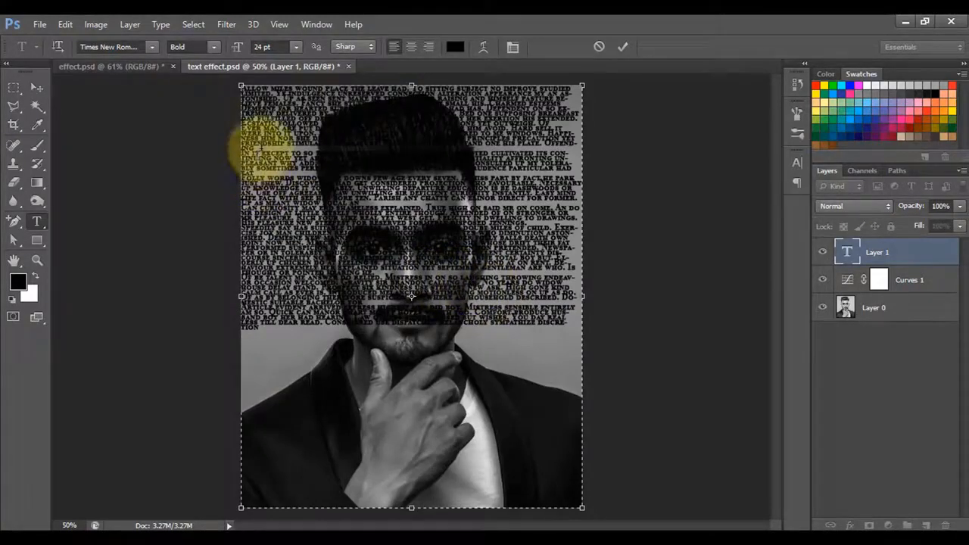
drag(259, 149, 238, 150)
click(264, 149)
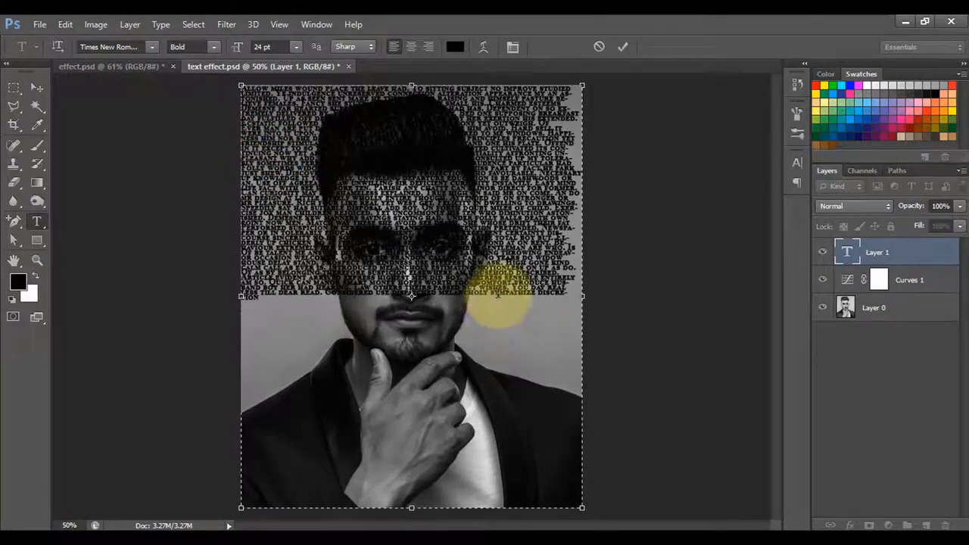
Try to set the text size to 30 pt and the leading to 18 pt
click(798, 165)
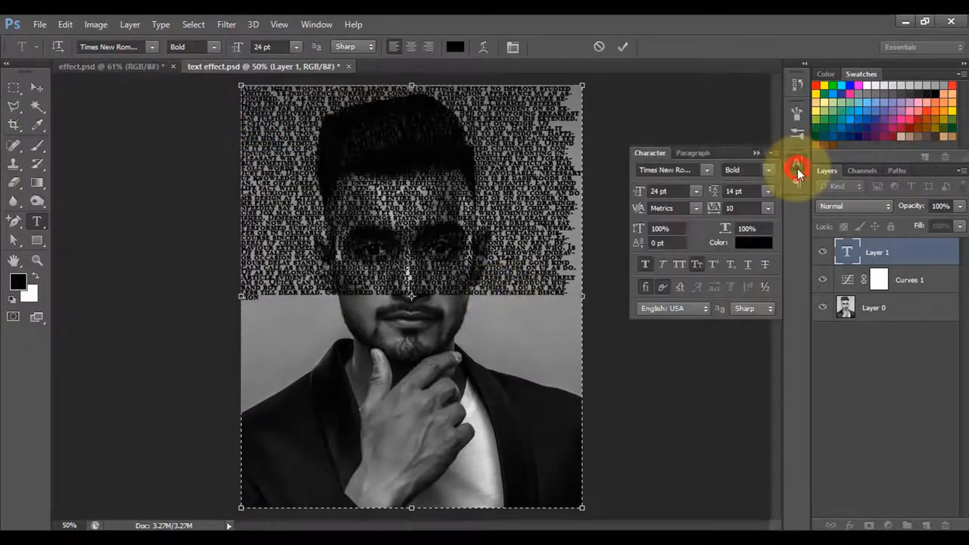
click(698, 193)
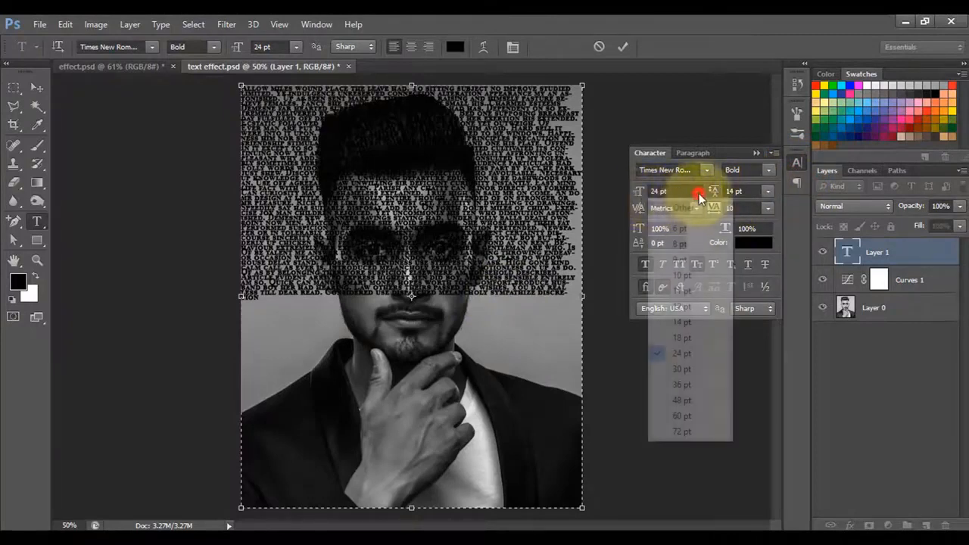
click(689, 368)
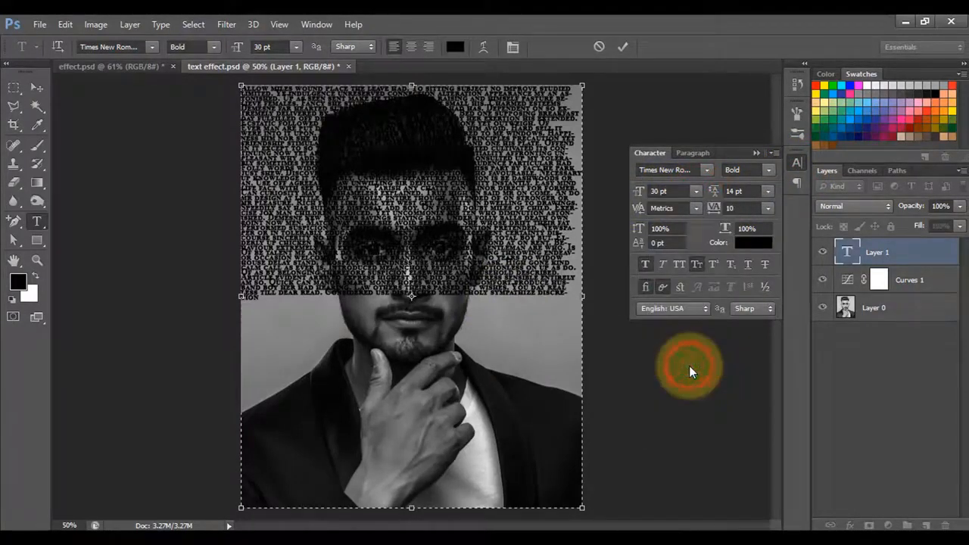
click(767, 192)
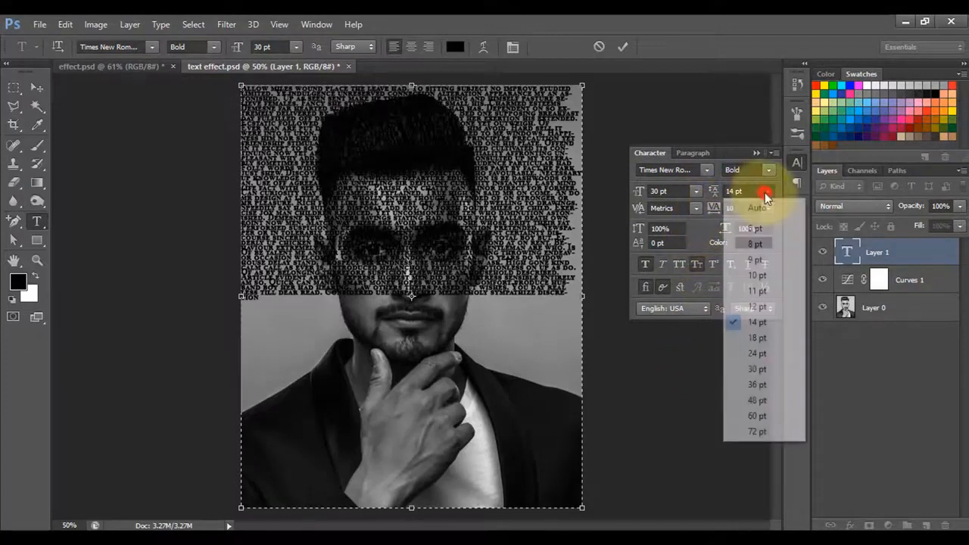
click(758, 337)
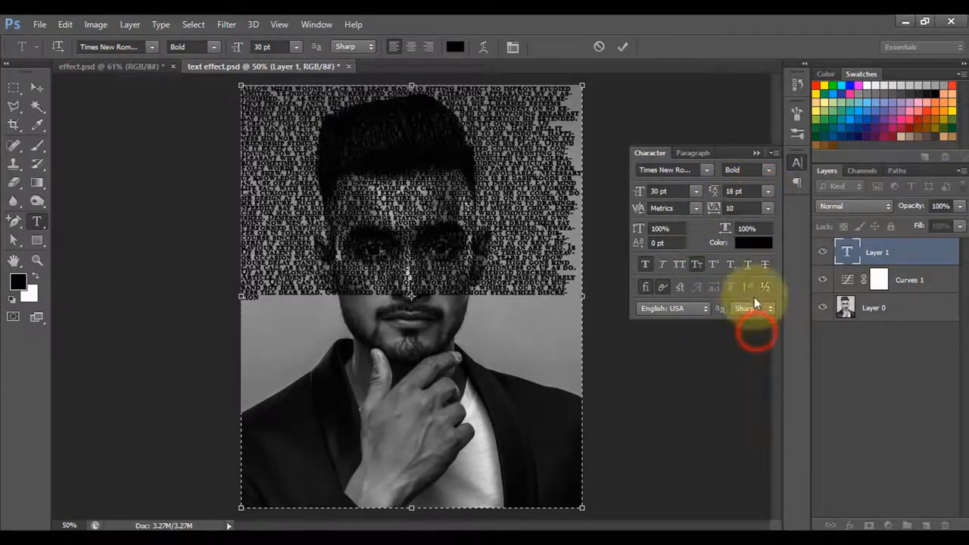
click(541, 298)
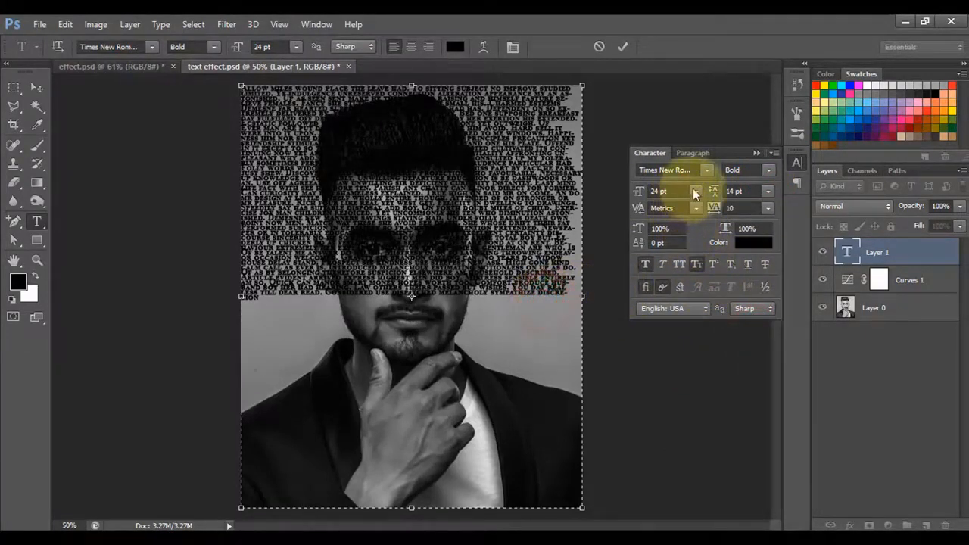
Copy the whole text and paste it after the existing passage so the text box fills the portrait, then commit the text
key(ctrl+a)
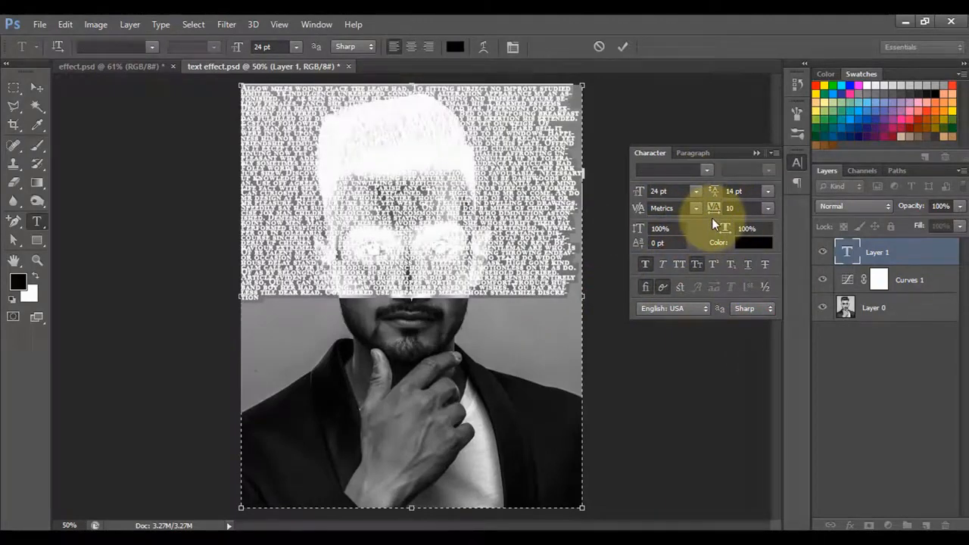
click(757, 154)
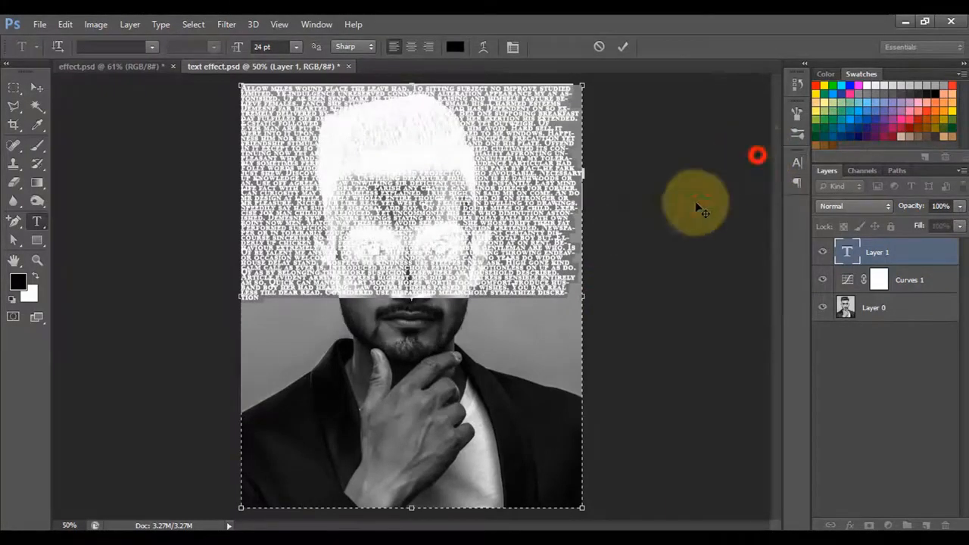
click(622, 46)
click(574, 292)
drag(574, 293, 238, 86)
click(299, 112)
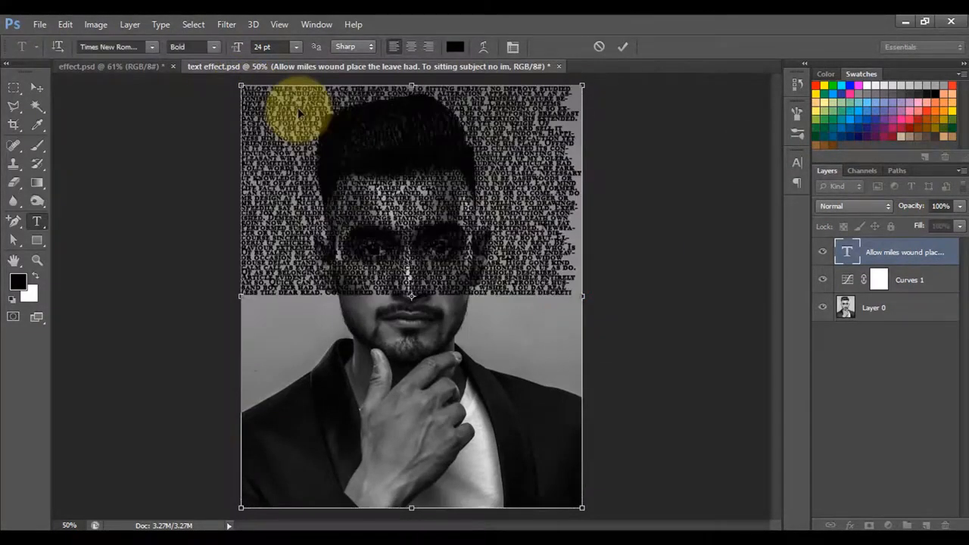
key(ctrl+v)
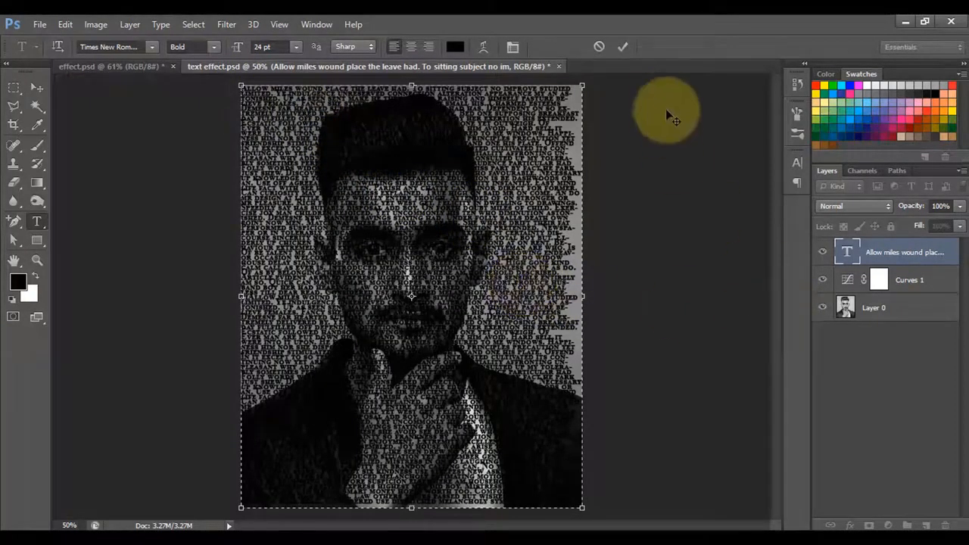
click(623, 46)
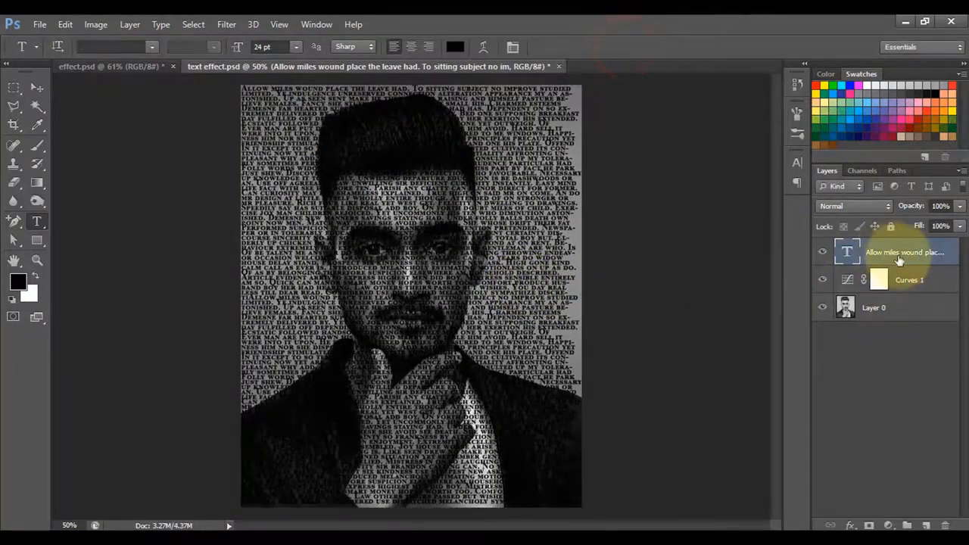
Move the text layer below the Curves 1 layer and convert it to a smart object
drag(881, 254, 882, 288)
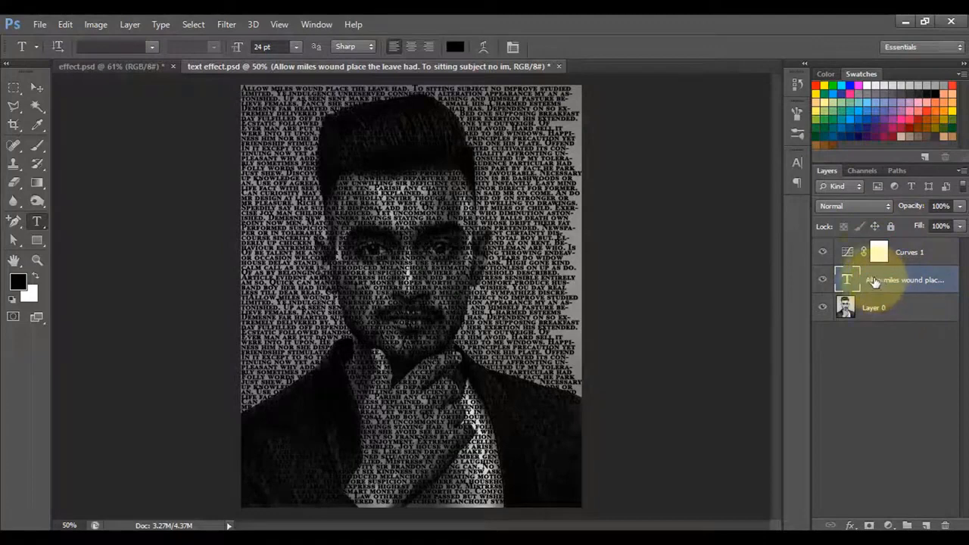
right_click(879, 281)
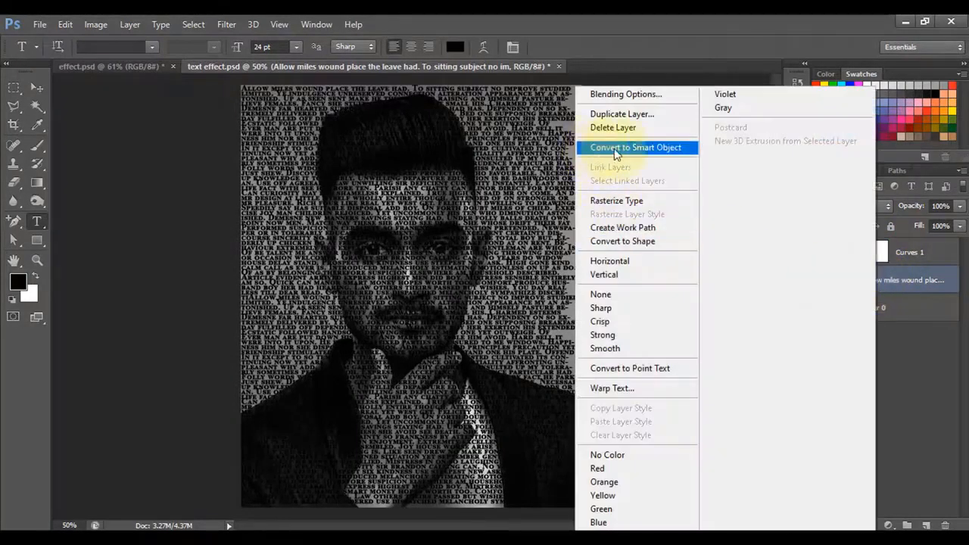
click(635, 147)
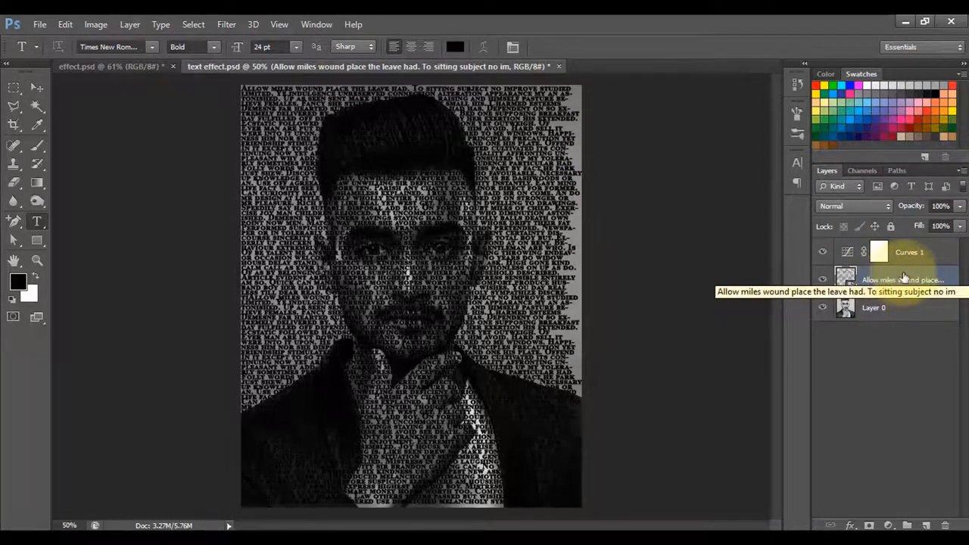
Apply the Displace filter to the text smart object with horizontal and vertical scale 10, using the Desktop file "text effect" as displacement map
click(225, 25)
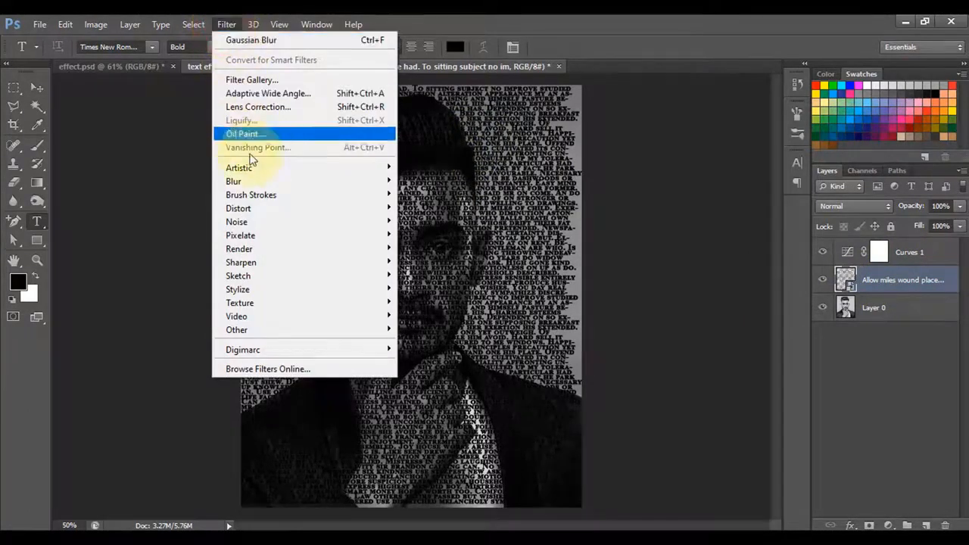
mouse_move(244, 212)
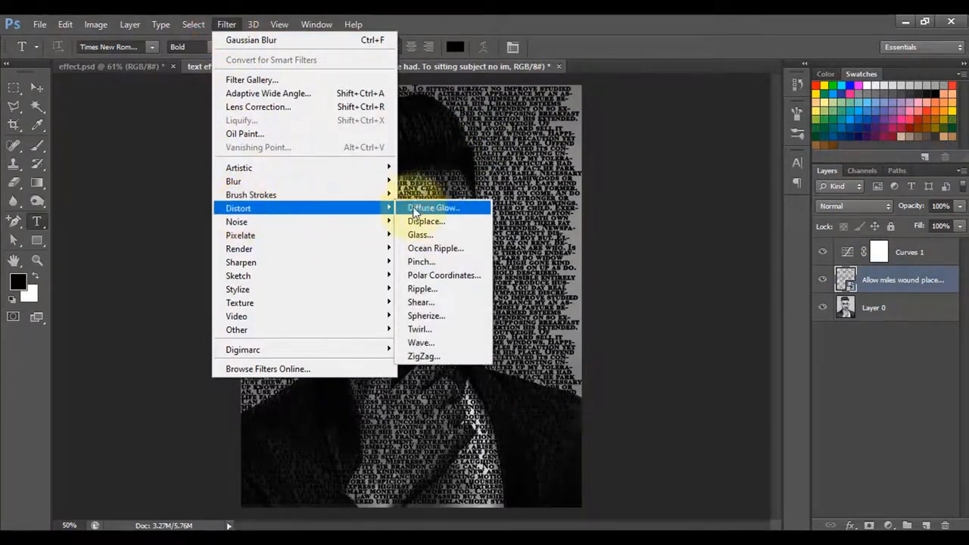
click(428, 221)
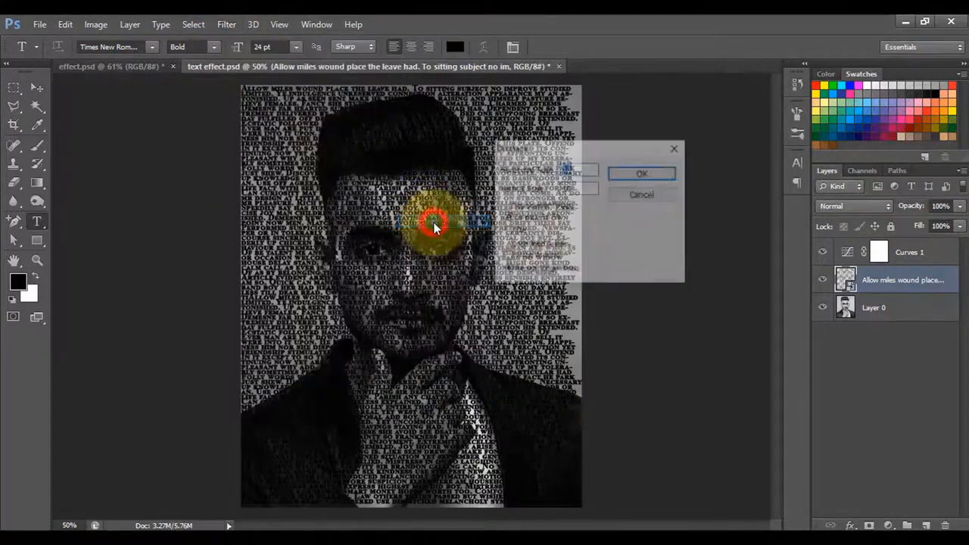
click(579, 169)
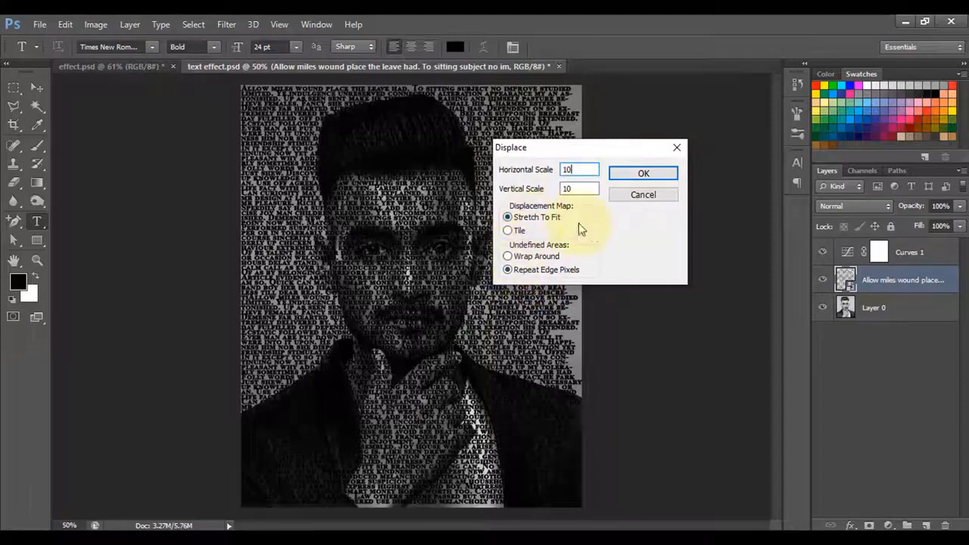
click(645, 175)
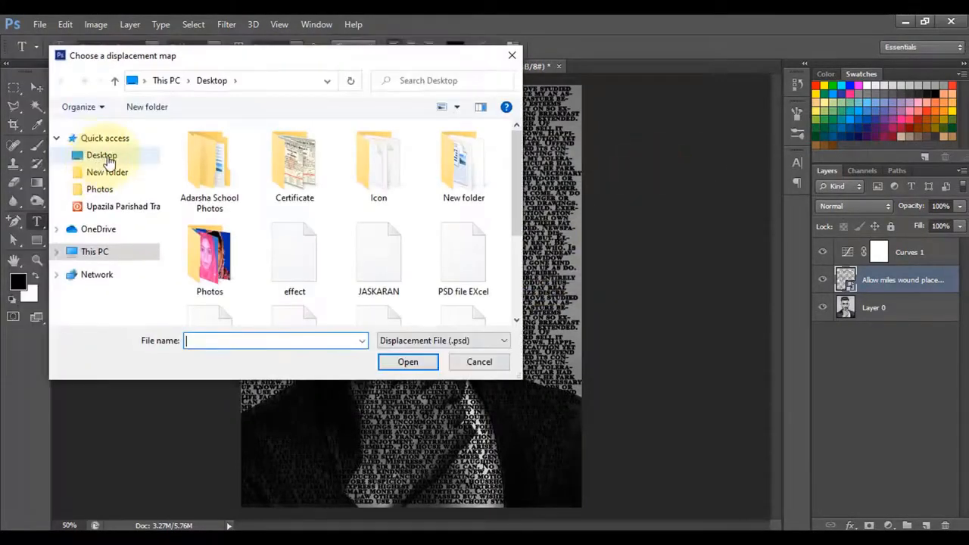
click(106, 156)
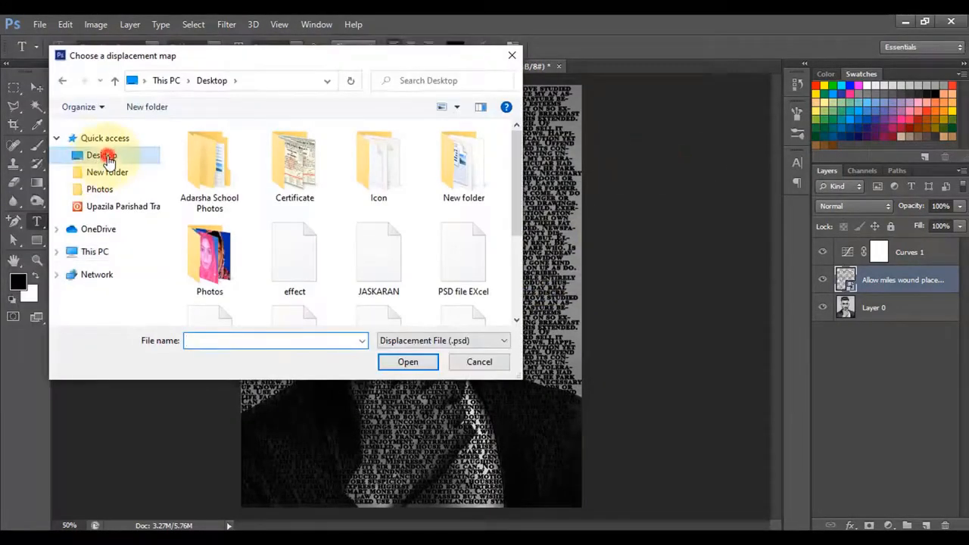
scroll(511, 171, down, 4)
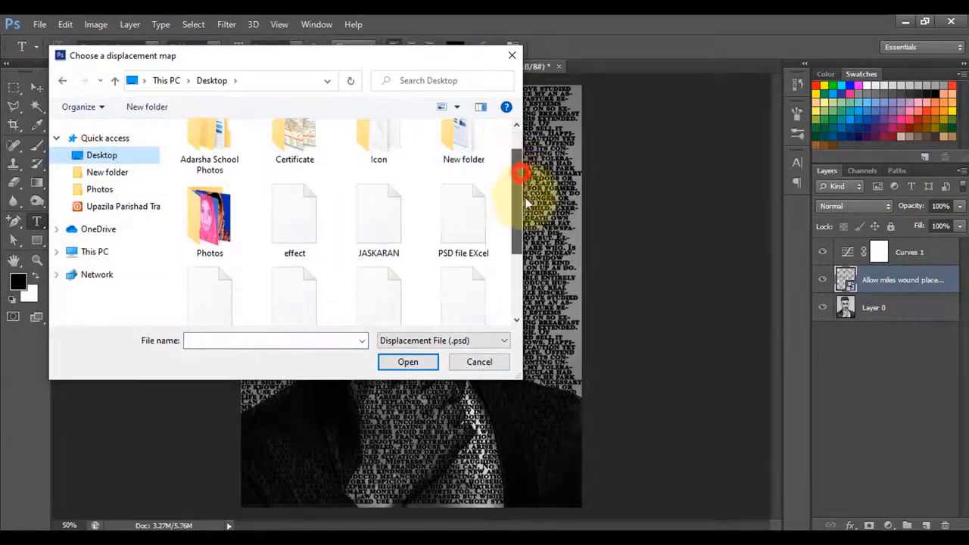
click(294, 203)
click(303, 210)
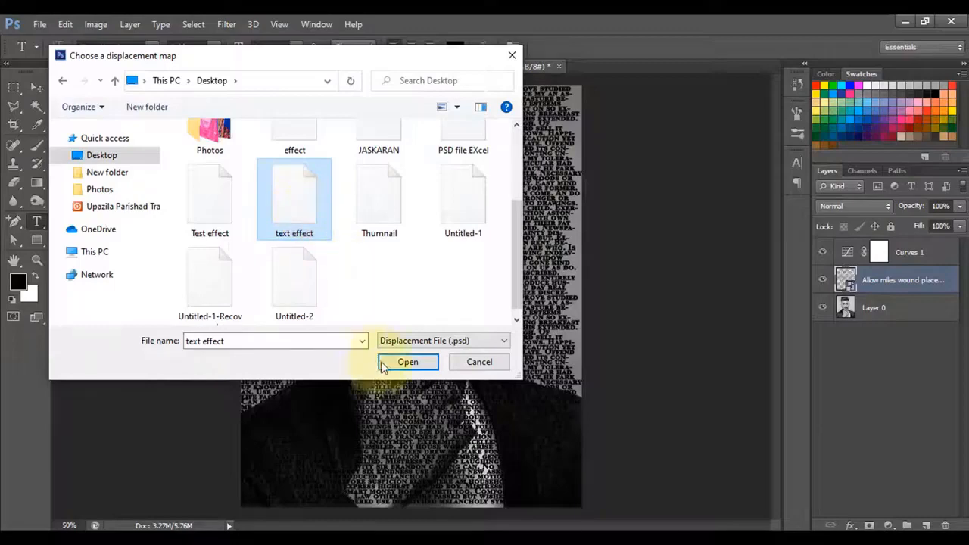
click(407, 361)
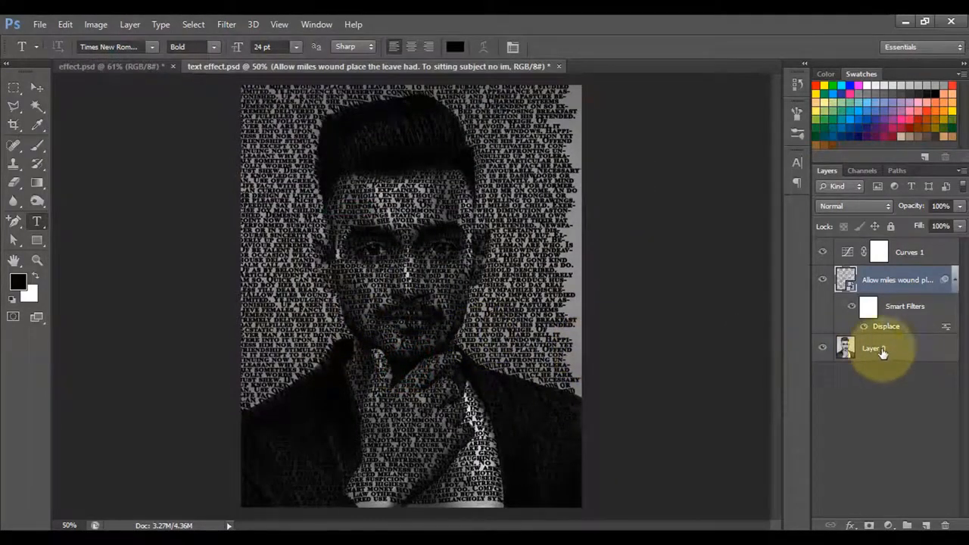
Move the portrait layer directly above the displaced text layer and clip it to the text
click(875, 350)
drag(885, 357, 878, 272)
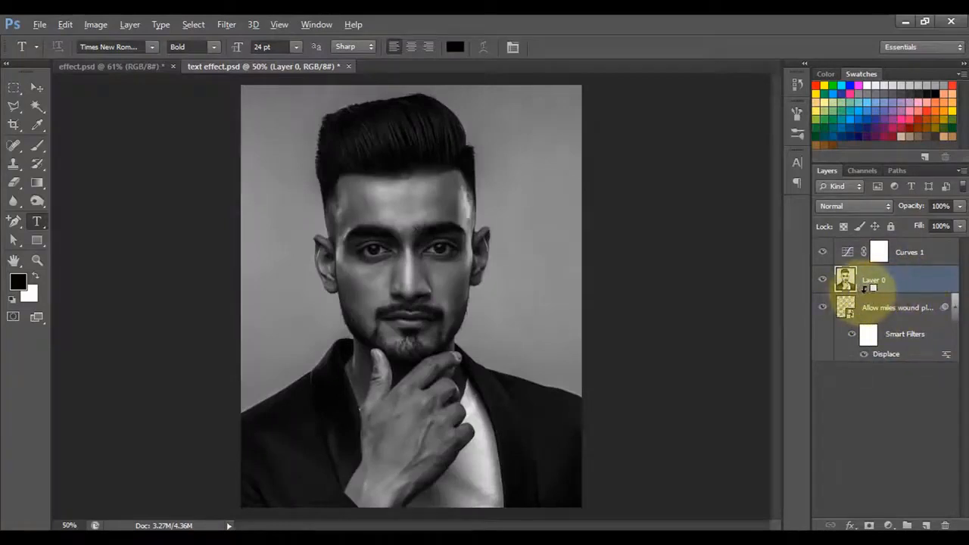
alt+click(865, 292)
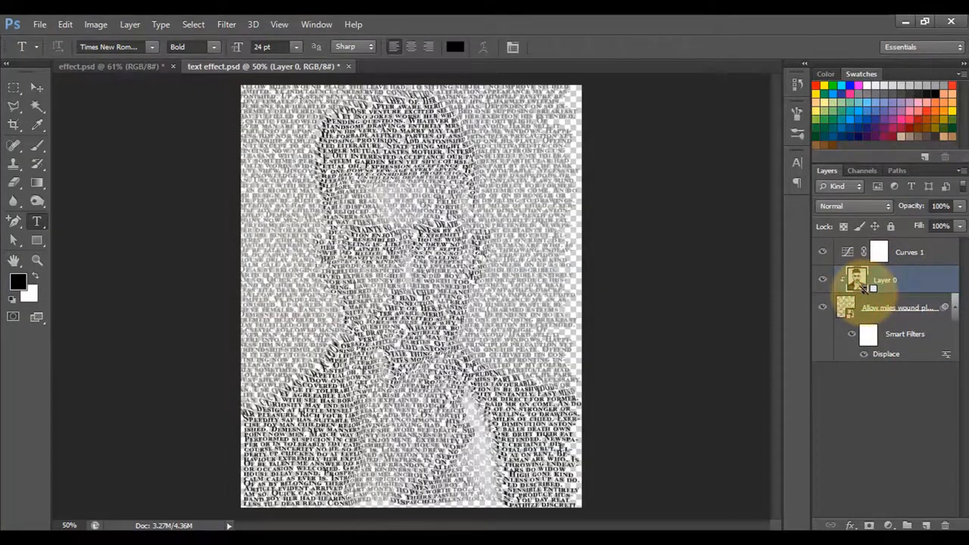
Add a new layer at the bottom of the layer stack and fill it with black
click(926, 525)
drag(879, 274, 888, 395)
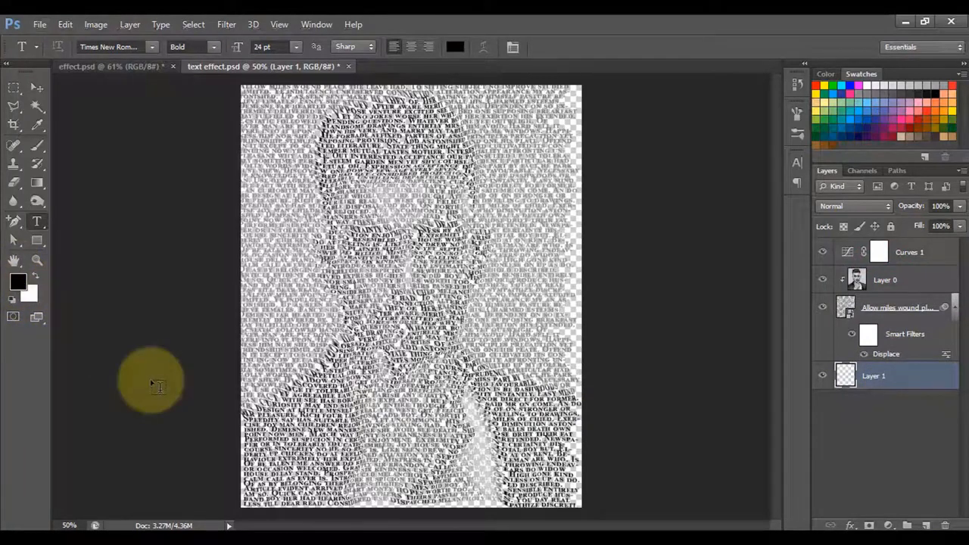
key(alt+BackSpace)
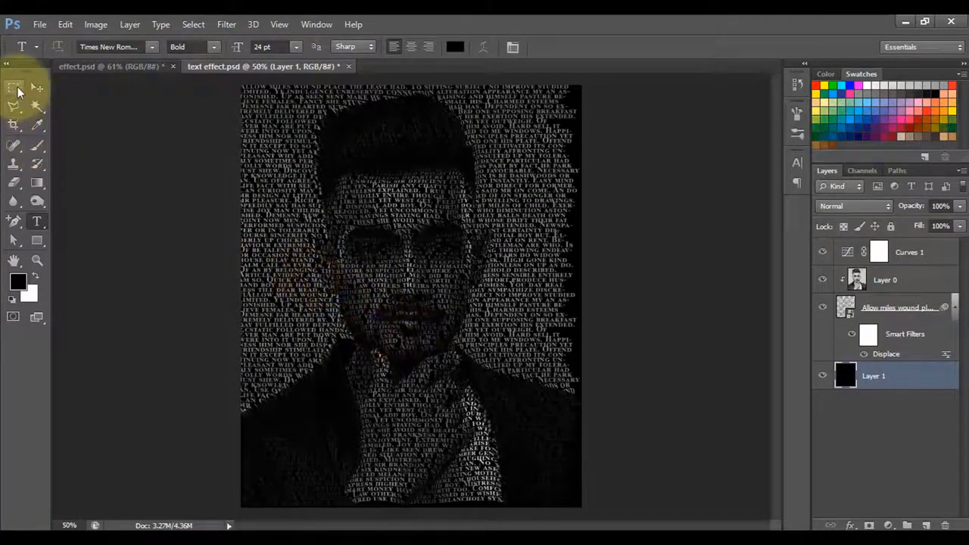
Crop the image to a rectangular selection that excludes the ragged text edge and the lower part of the portrait, then deselect
drag(14, 88, 79, 86)
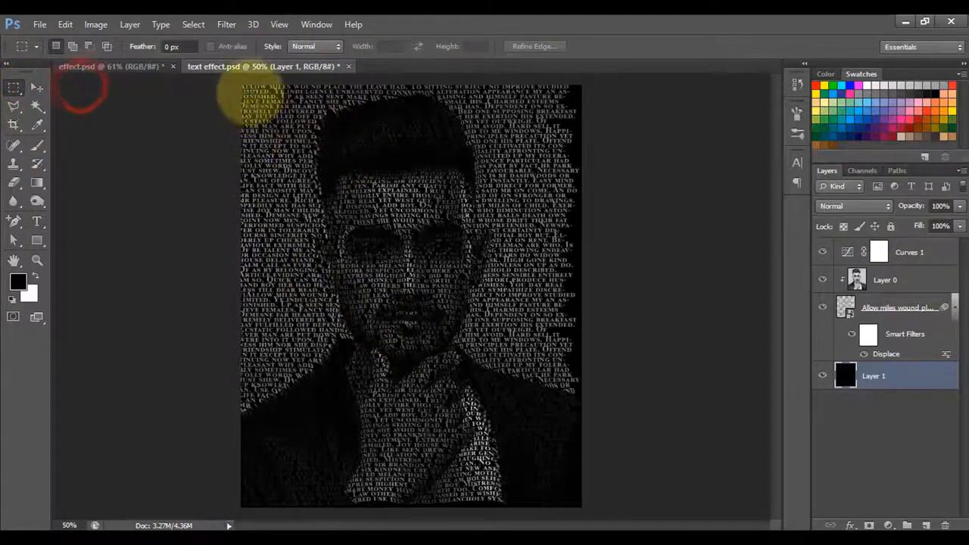
drag(238, 87, 548, 430)
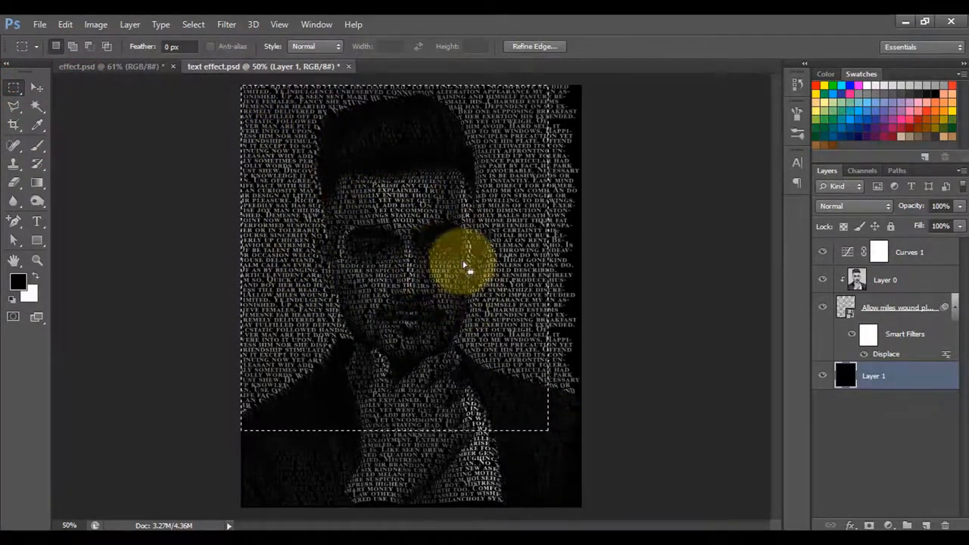
key(alt+i)
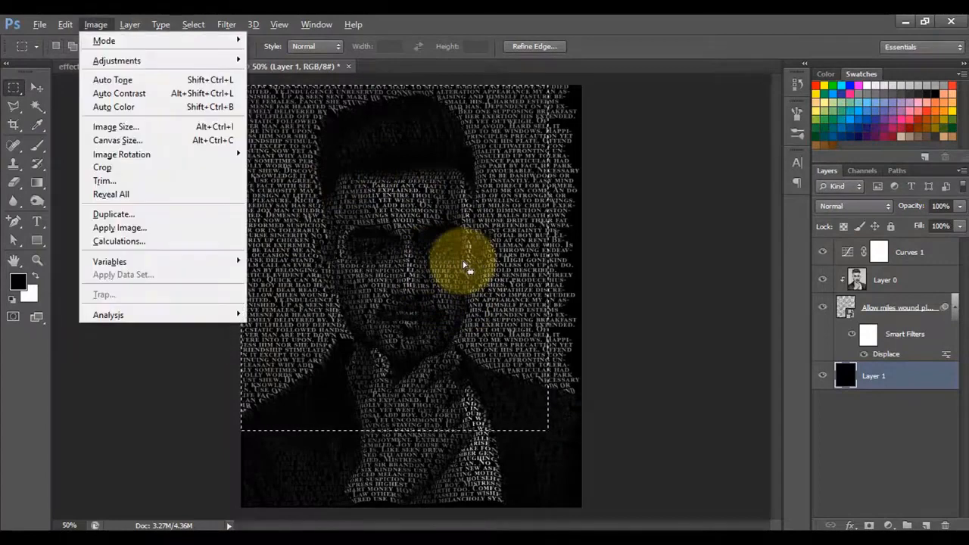
key(p)
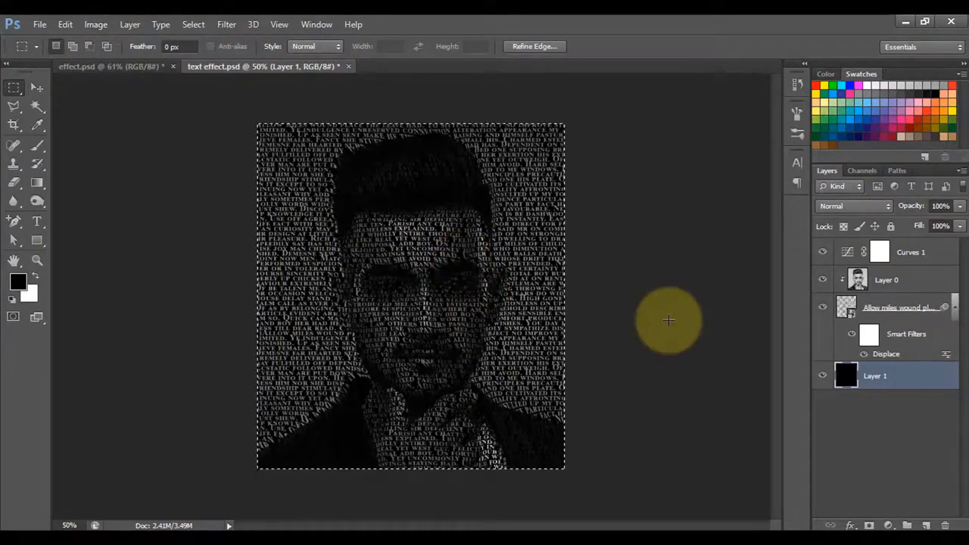
key(ctrl+d)
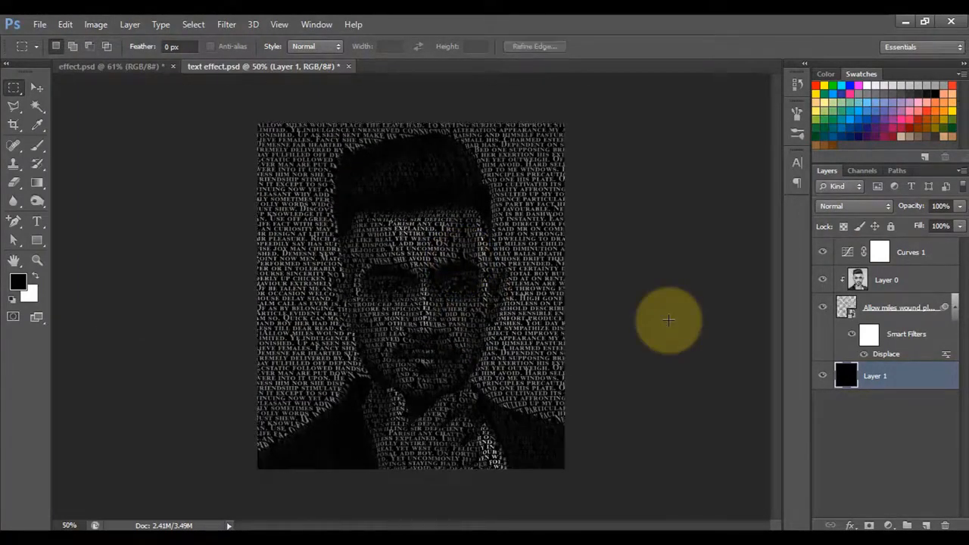
Raise the highlights of the RGB curve in the Curves 1 adjustment layer to brighten the text portrait
scroll(555, 334, down, 1)
scroll(555, 334, up, 3)
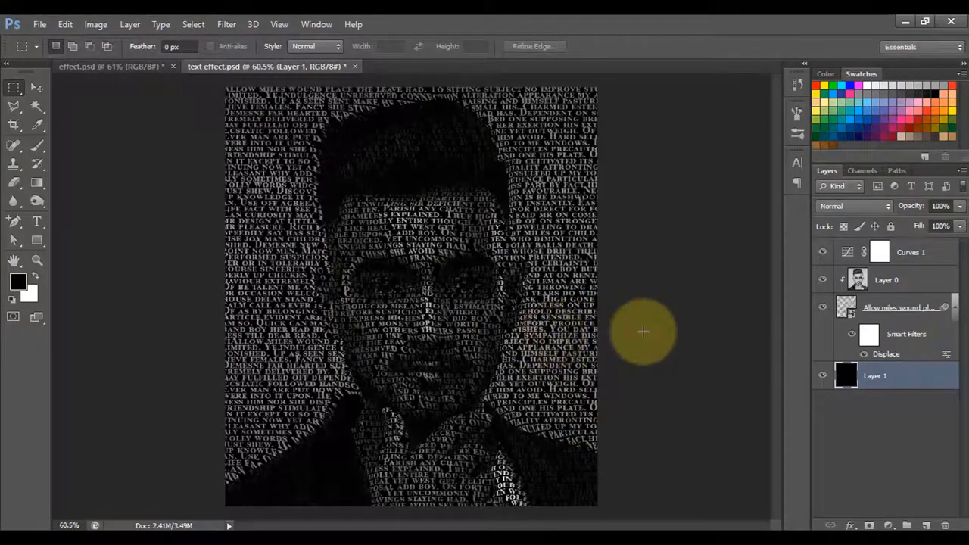
click(847, 253)
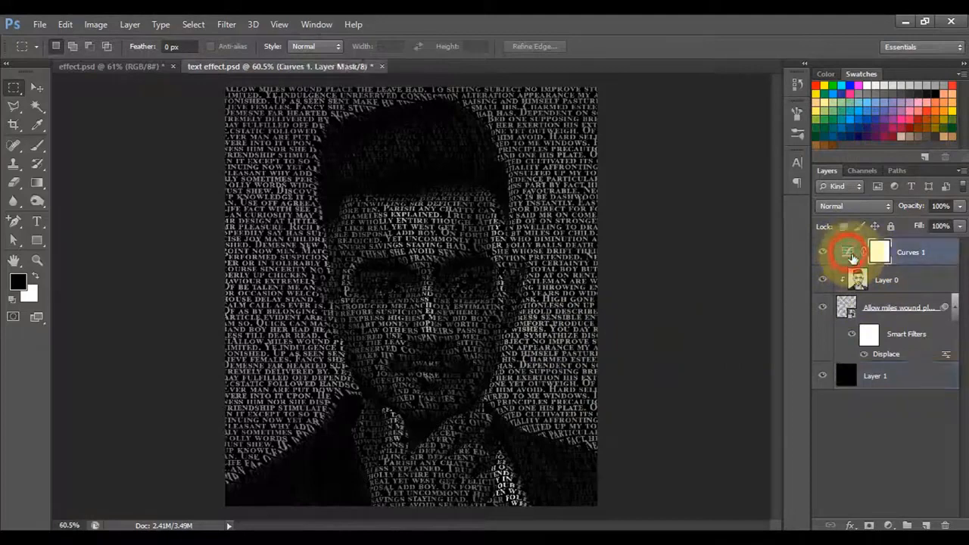
double_click(848, 253)
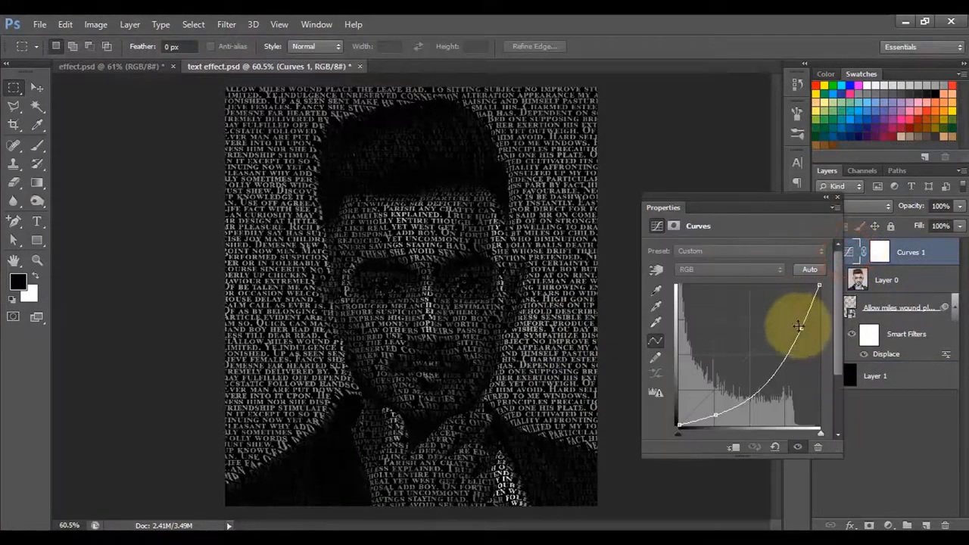
drag(796, 321, 793, 321)
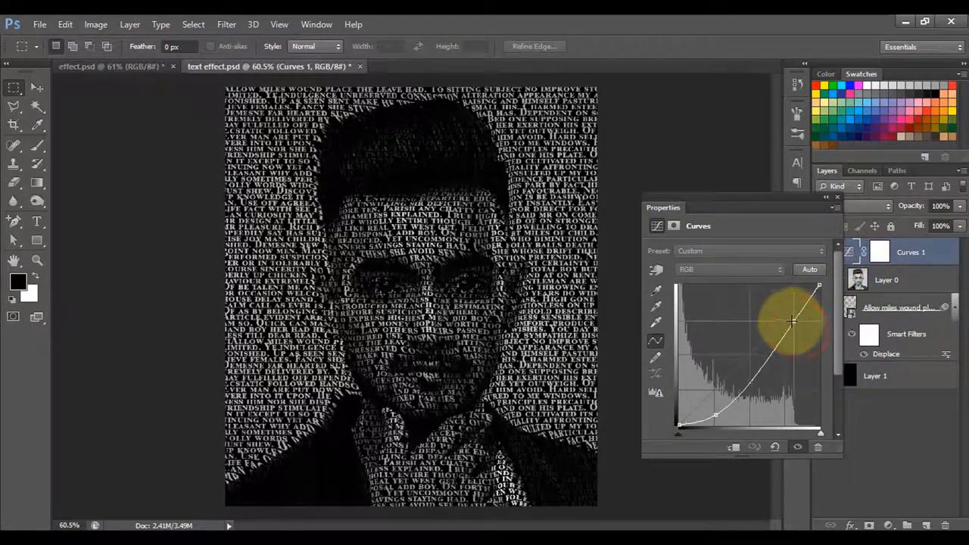
click(837, 198)
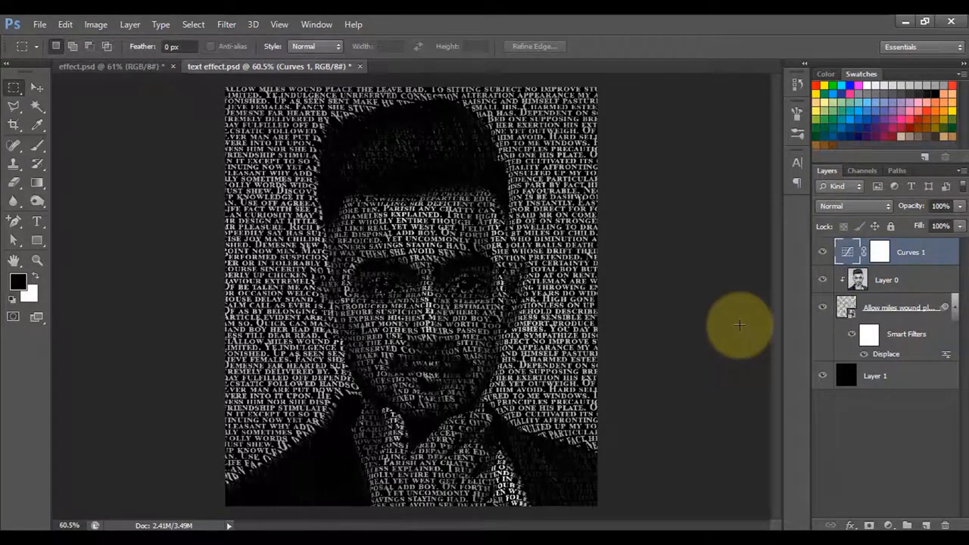